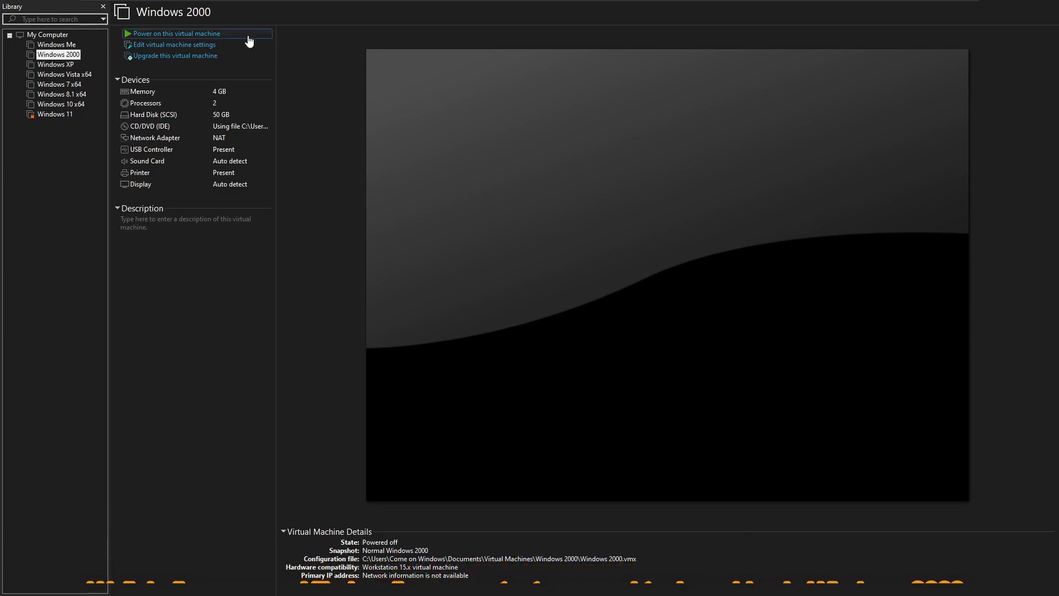
Enable Intel VT-x/EPT or AMD-V/RVI and IOMMU virtualization for the Windows 2000 virtual machine, and power it on
{"action": "left_click", "coordinate": [210, 48]}
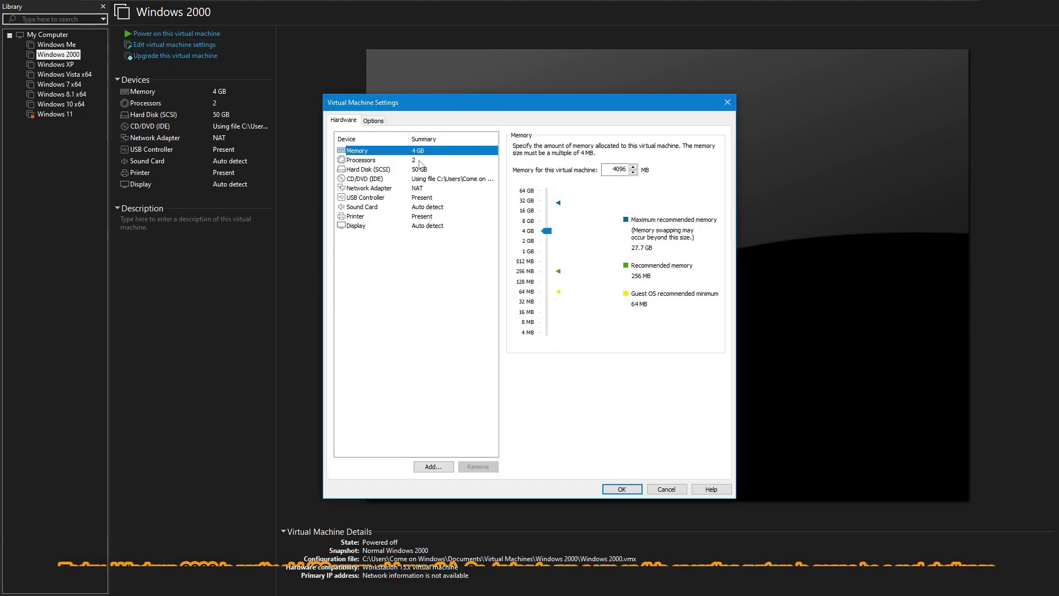
{"action": "left_click", "coordinate": [360, 160]}
{"action": "left_click", "coordinate": [517, 202]}
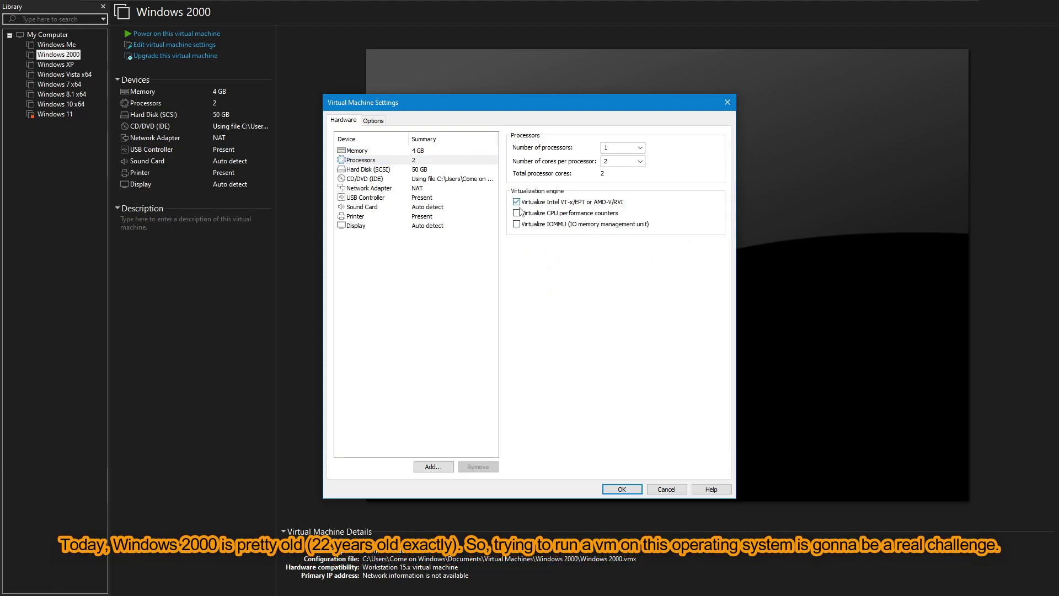
{"action": "left_click", "coordinate": [518, 224]}
{"action": "left_click", "coordinate": [626, 490]}
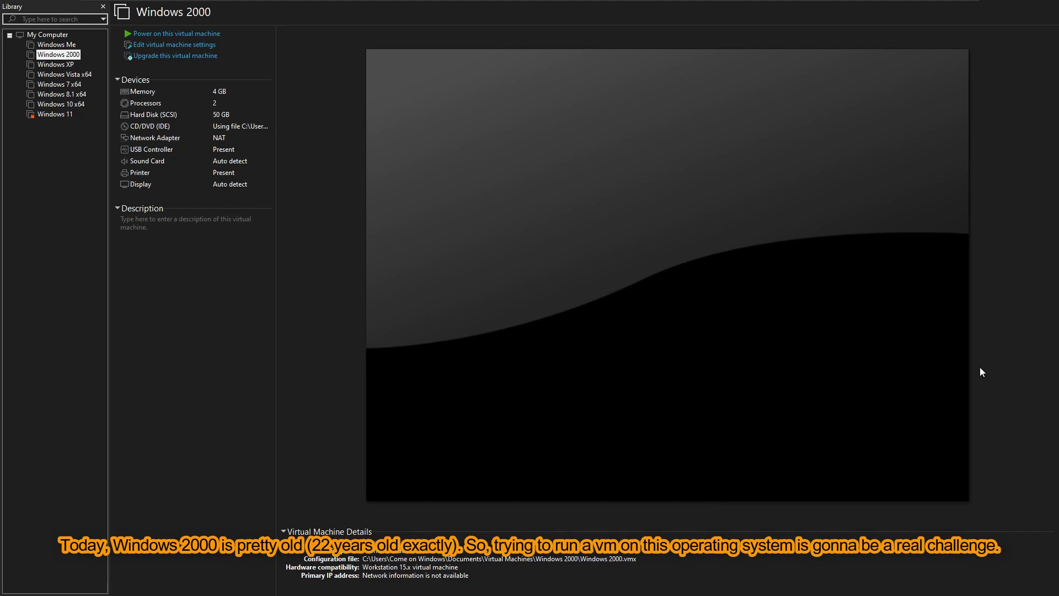
{"action": "left_click", "coordinate": [226, 34]}
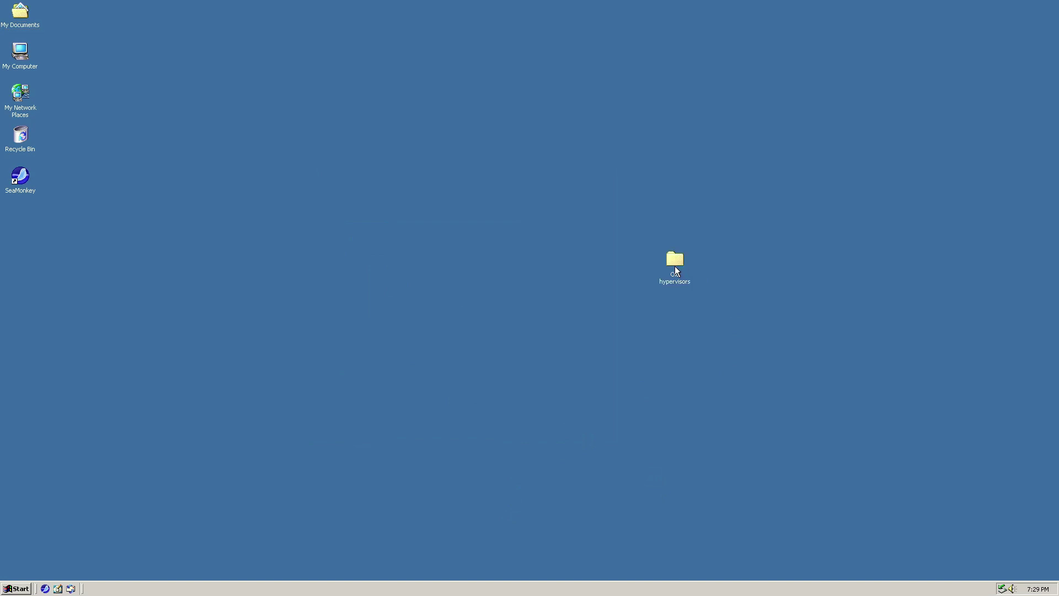
Try to install VMware Workstation using the VMware-workstation-4.5.3-19414 installer in the Old hypervisors folder on the desktop
{"action": "double_click", "coordinate": [674, 265]}
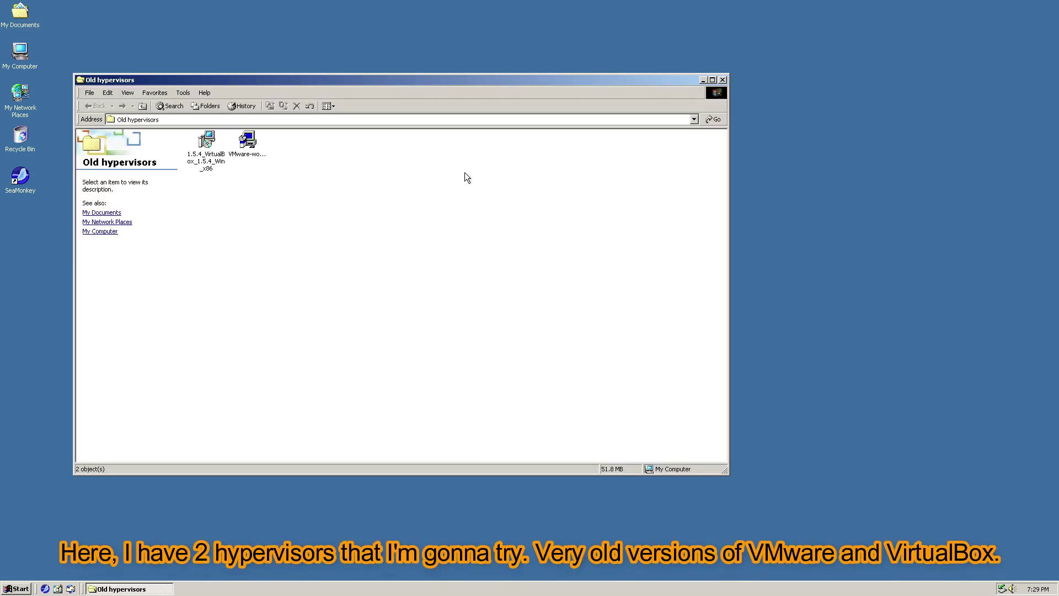
{"action": "right_click", "coordinate": [242, 141]}
{"action": "left_click", "coordinate": [261, 147]}
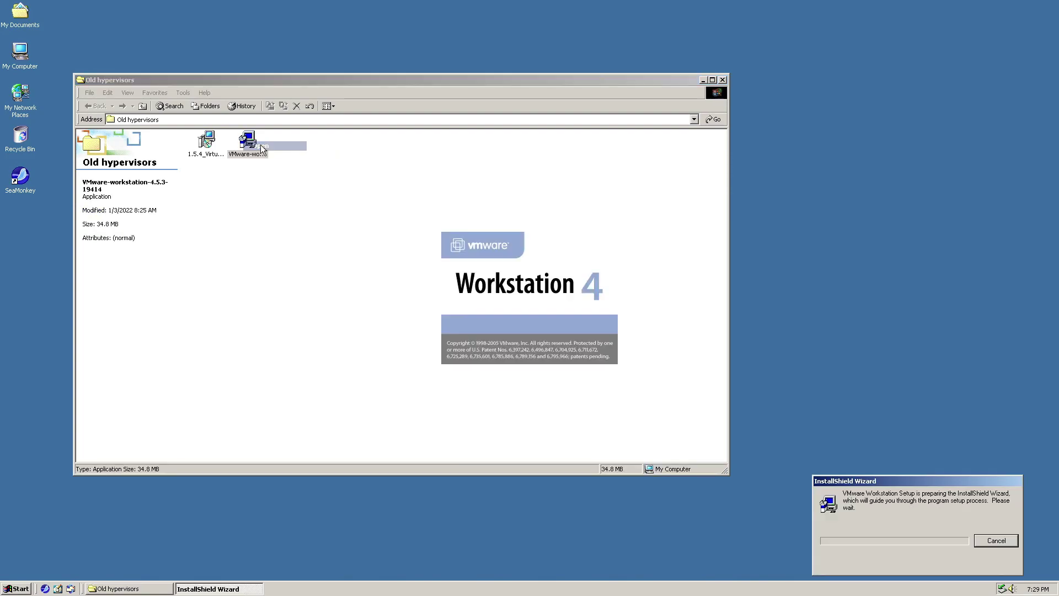
{"action": "left_click", "coordinate": [722, 81]}
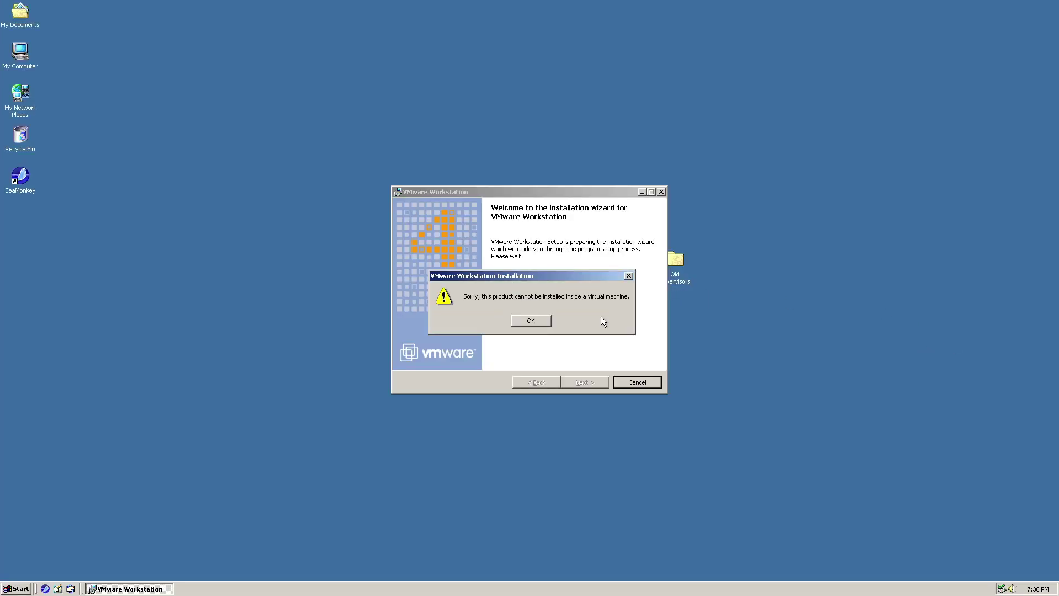
{"action": "left_click", "coordinate": [532, 320]}
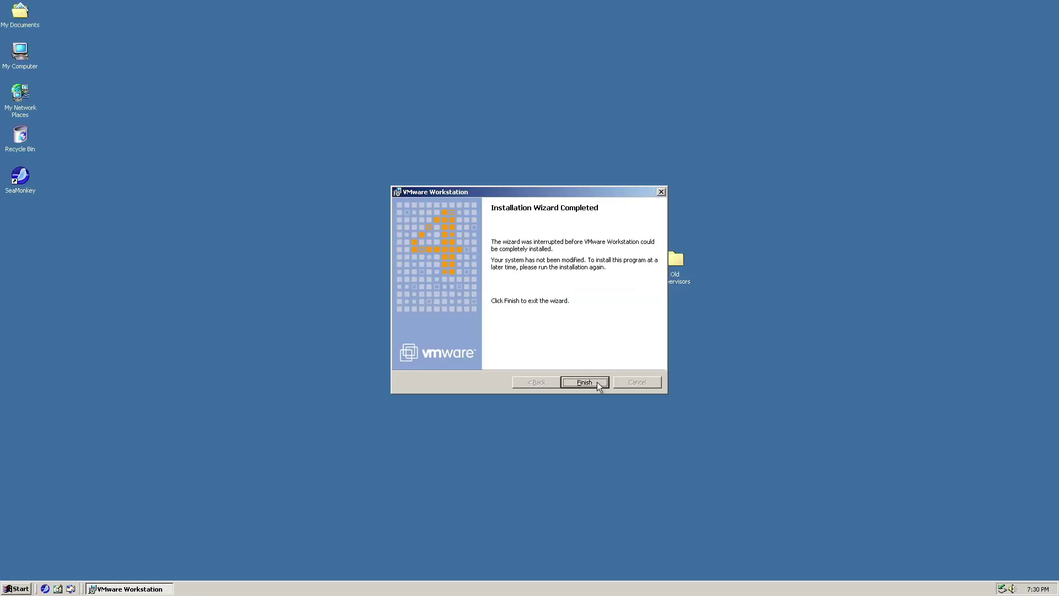
{"action": "left_click", "coordinate": [597, 381]}
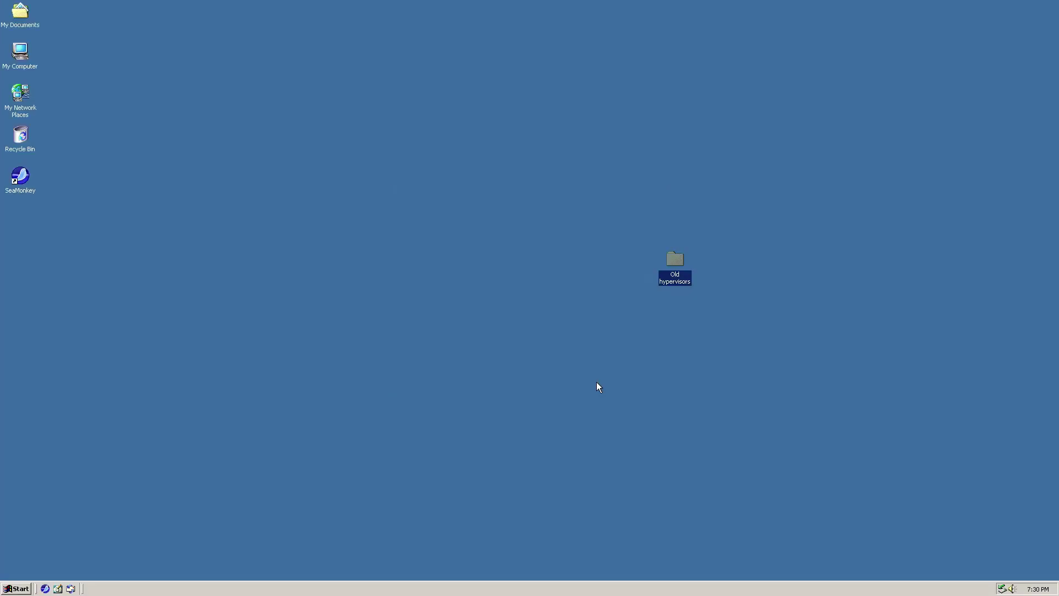
Reopen the Old hypervisors folder and try to delete the VMware-workstation-4.5.3-19414 installer
{"action": "double_click", "coordinate": [675, 285]}
{"action": "double_click", "coordinate": [245, 142]}
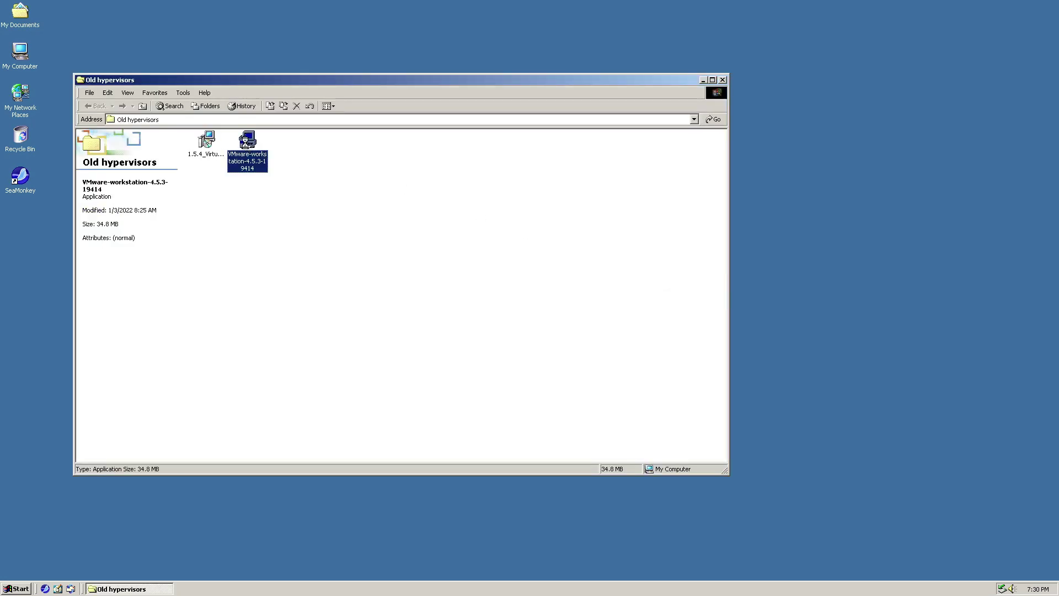
{"action": "key", "text": "Delete"}
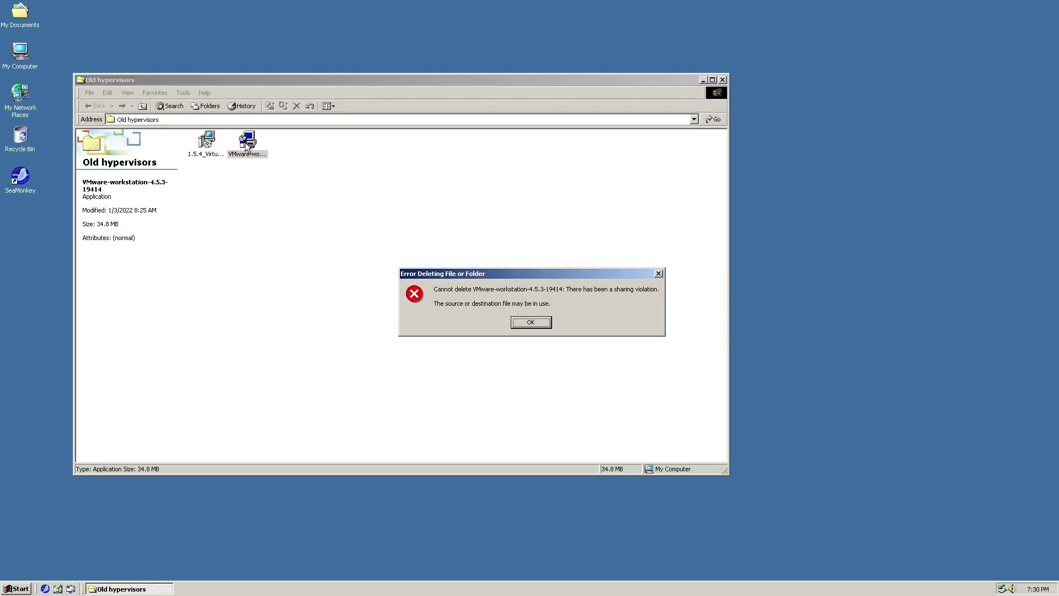
{"action": "left_click", "coordinate": [530, 326]}
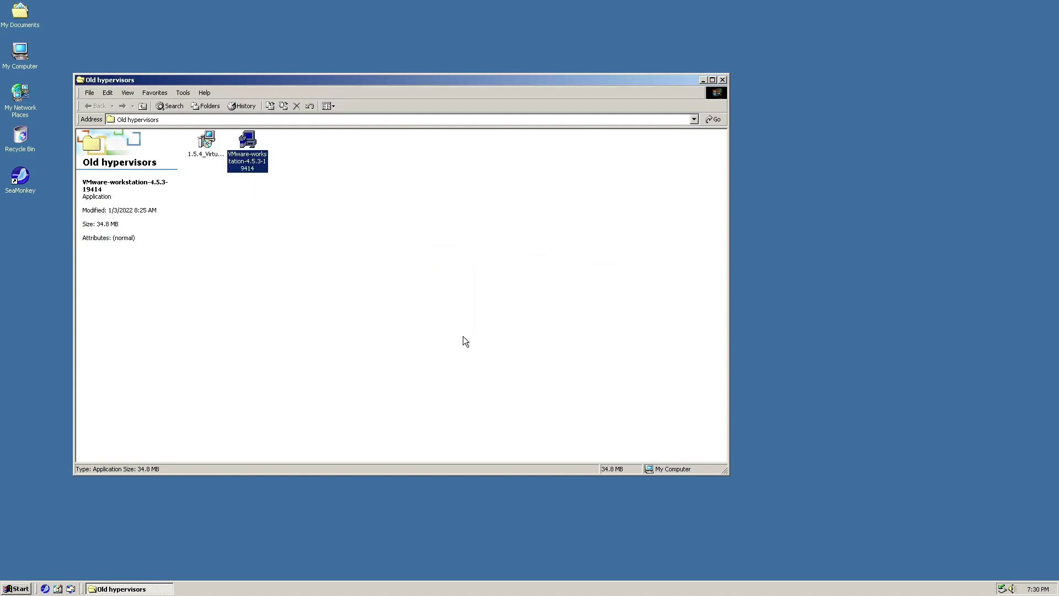
Check the running processes in Task Manager for one that may be using the VMware installer
{"action": "right_click", "coordinate": [476, 588]}
{"action": "left_click", "coordinate": [504, 565]}
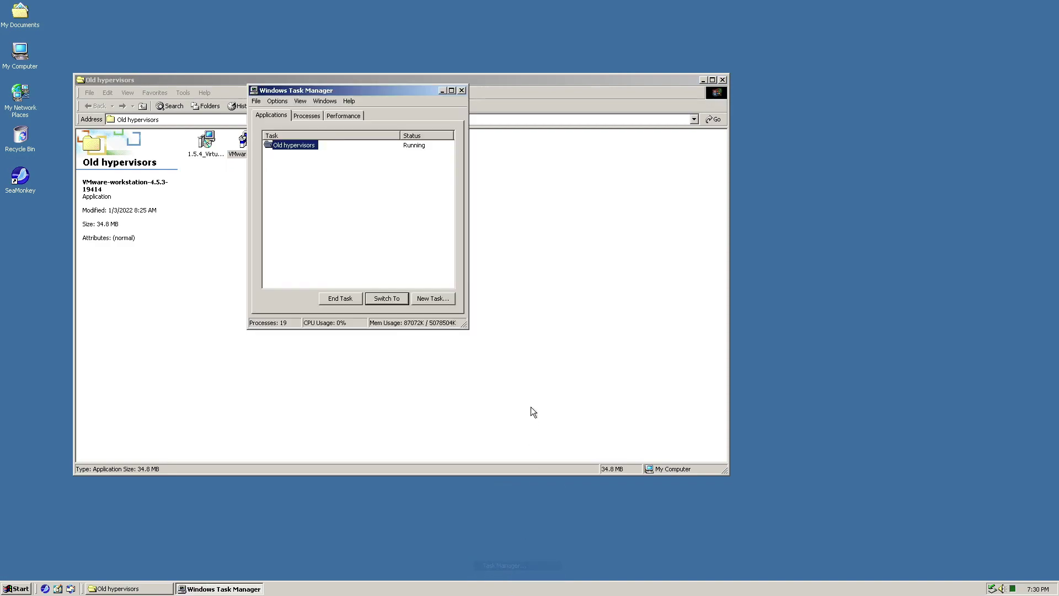
{"action": "left_click", "coordinate": [306, 116]}
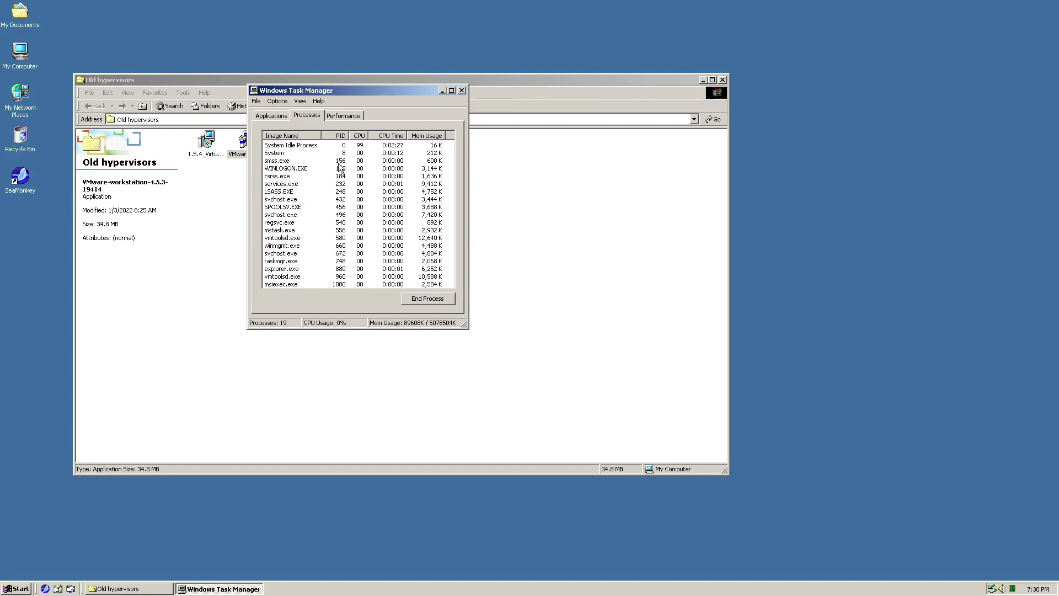
{"action": "left_click", "coordinate": [461, 90]}
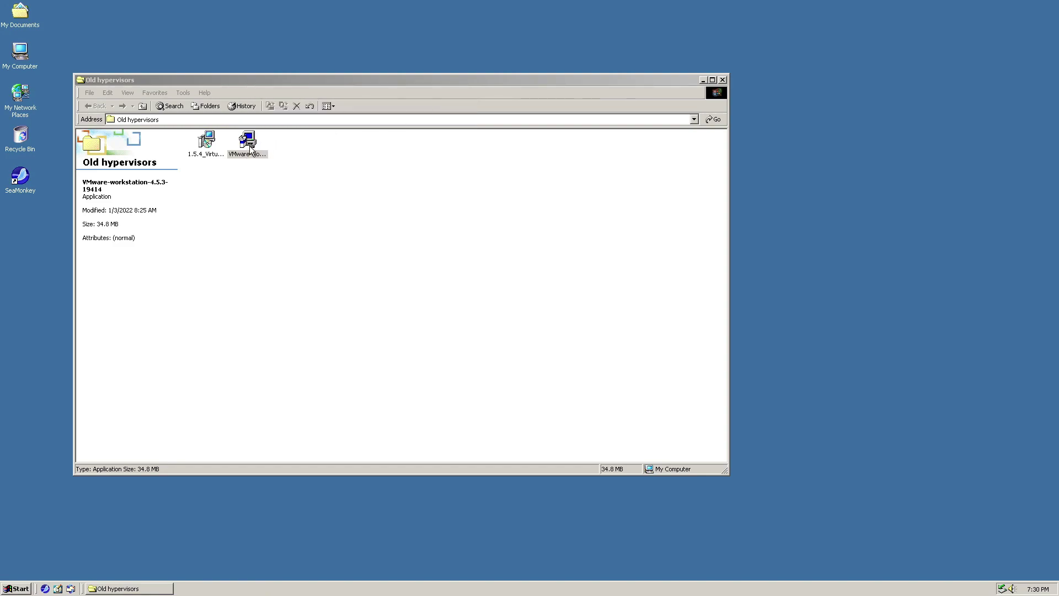
Delete the VMware-workstation-4.5.3-19414 installer from the Old hypervisors folder and empty the Recycle Bin
{"action": "left_click", "coordinate": [250, 146]}
{"action": "key", "text": "Delete"}
{"action": "key", "text": "Return"}
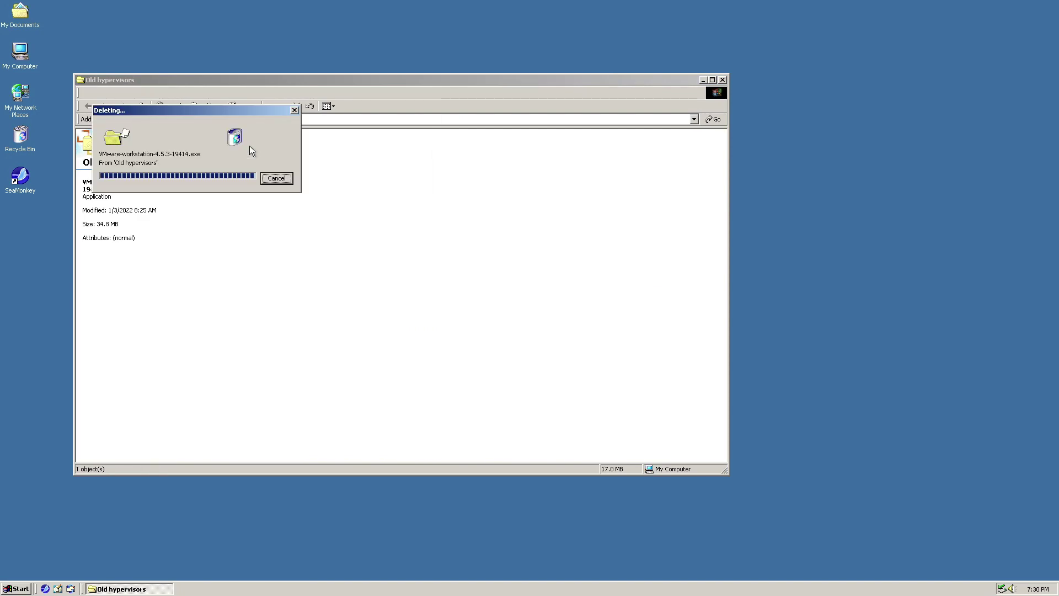
{"action": "right_click", "coordinate": [25, 136]}
{"action": "left_click", "coordinate": [54, 160]}
{"action": "left_click", "coordinate": [555, 301]}
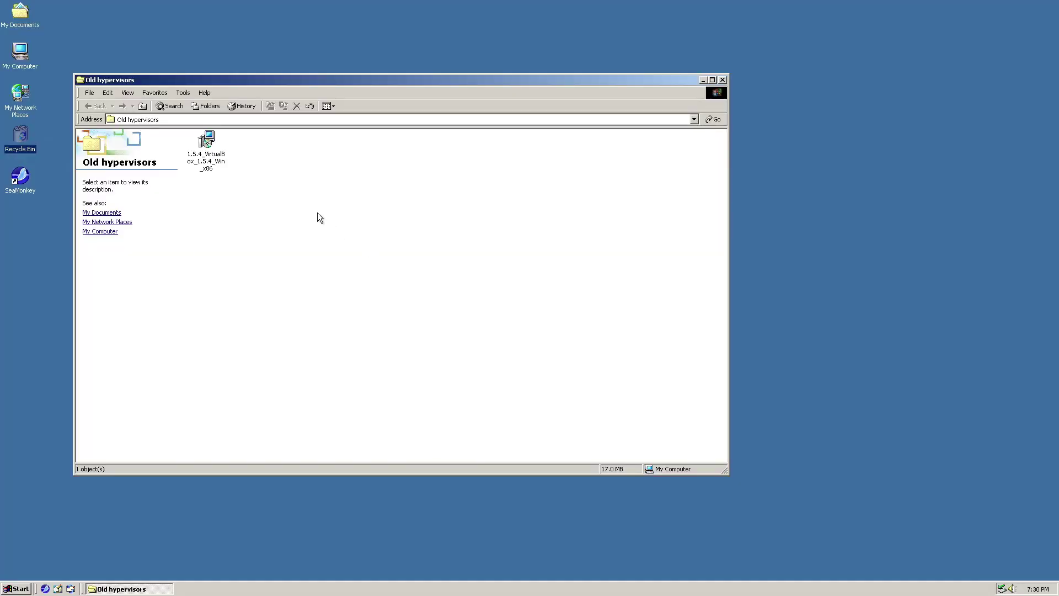
Install innotek VirtualBox 1.5.4 from its installer package, accepting the license agreement and keeping the default setup options
{"action": "double_click", "coordinate": [210, 150]}
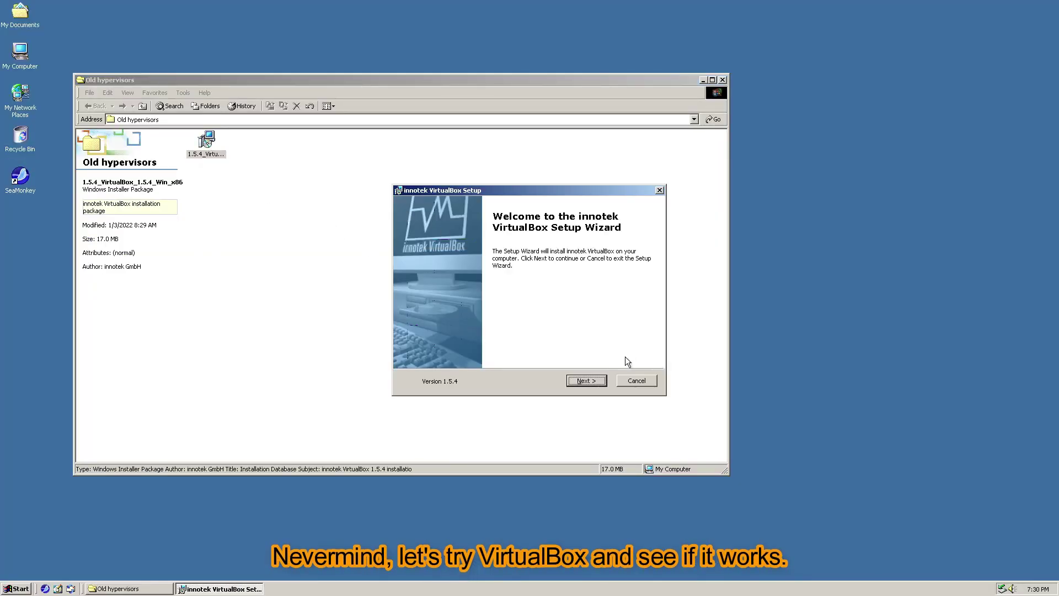
{"action": "left_click", "coordinate": [587, 380]}
{"action": "left_click", "coordinate": [484, 338]}
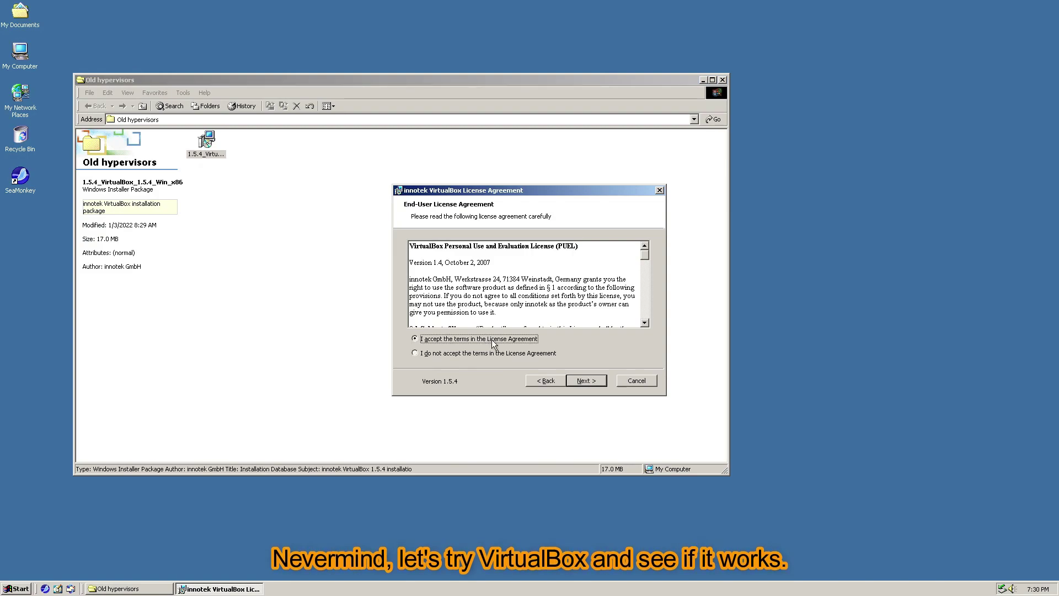
{"action": "left_click", "coordinate": [585, 381]}
{"action": "left_click", "coordinate": [585, 381]}
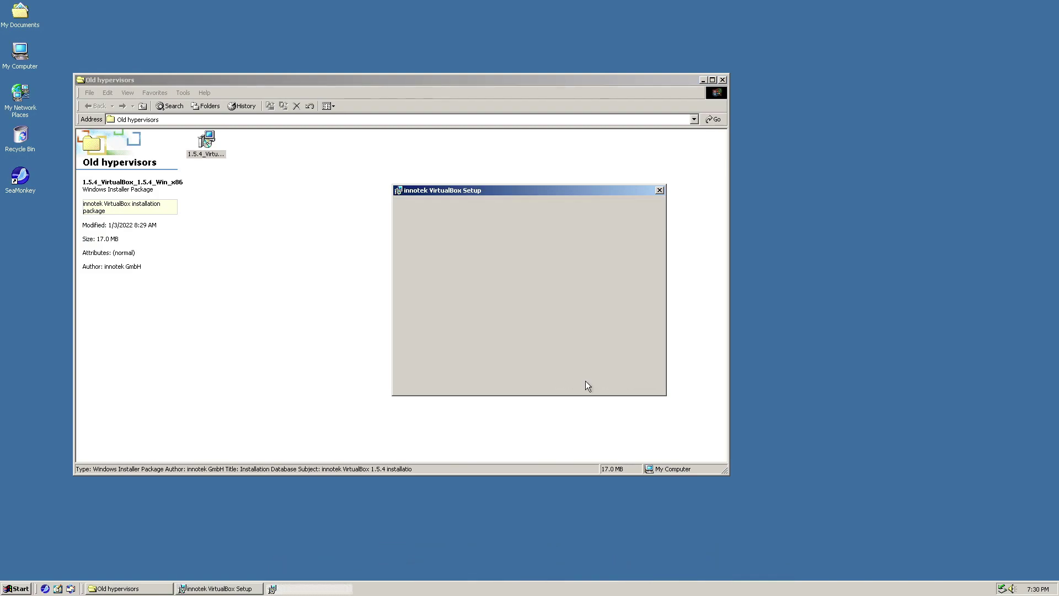
{"action": "left_click", "coordinate": [584, 381]}
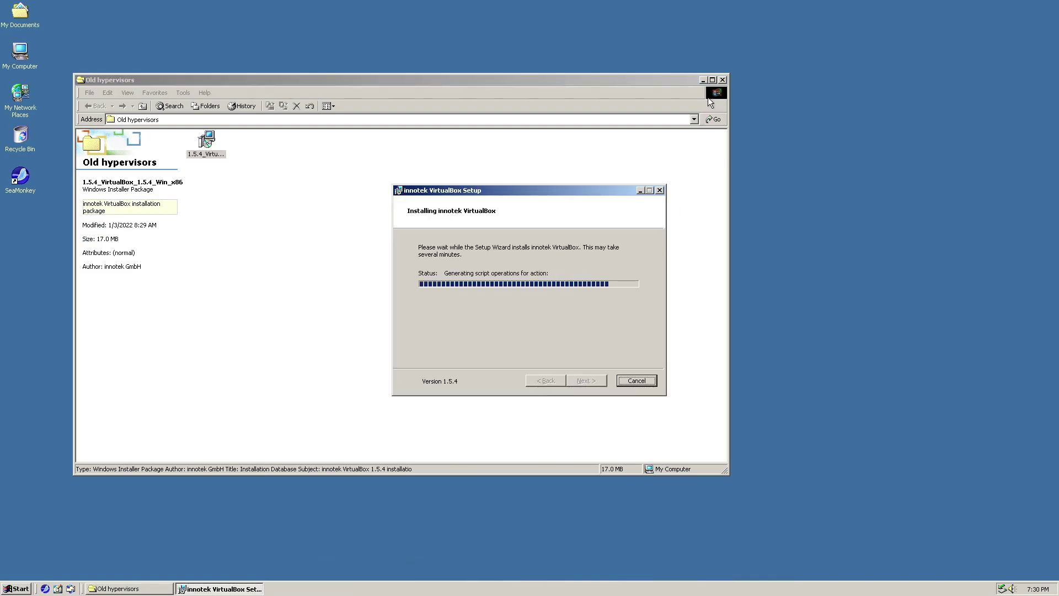
{"action": "left_click", "coordinate": [723, 79]}
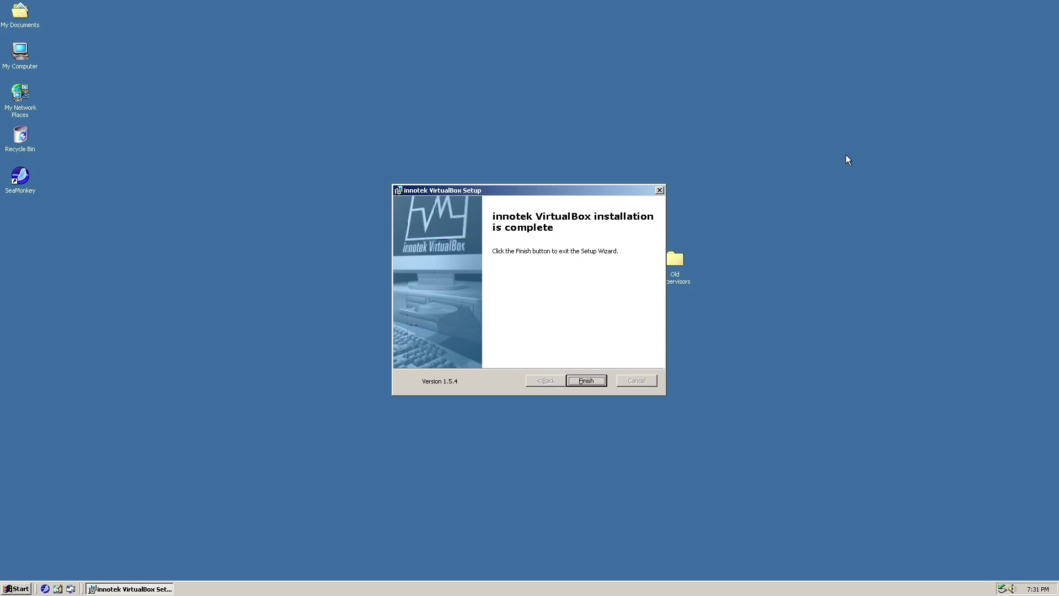
{"action": "key", "text": "Return"}
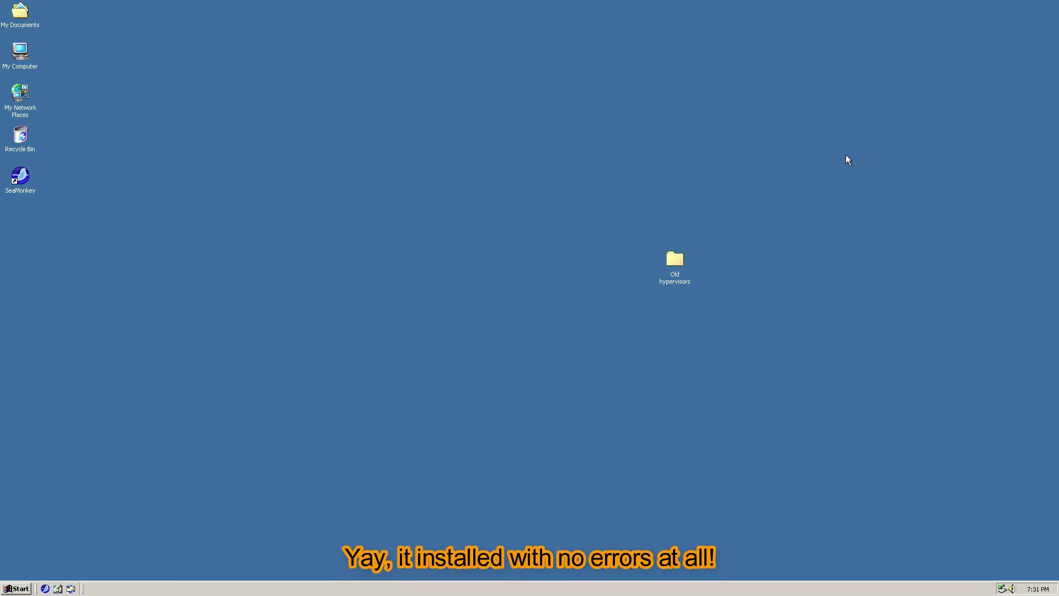
Delete the Old hypervisors folder from the desktop
{"action": "left_click_drag", "start_coordinate": [846, 154], "coordinate": [601, 296]}
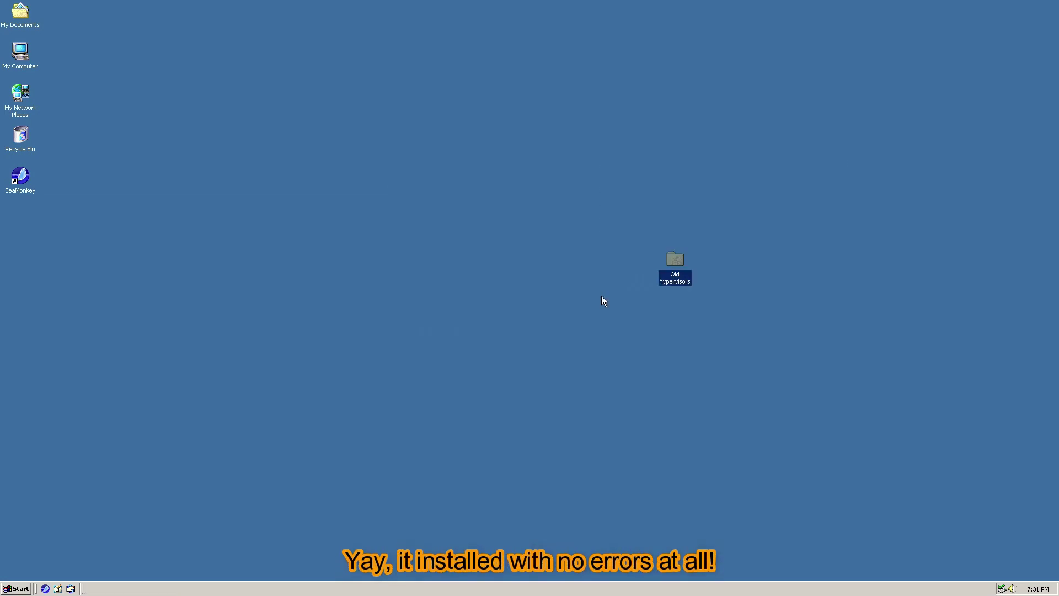
{"action": "key", "text": "Delete"}
Launch innotek VirtualBox and dismiss its registration form without registering
{"action": "left_click", "coordinate": [22, 591]}
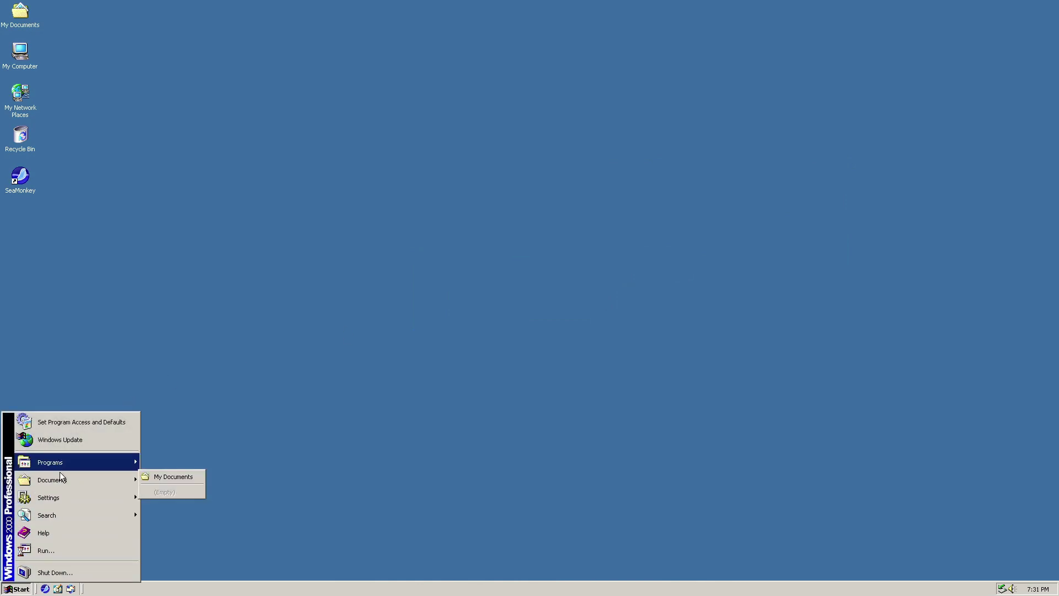
{"action": "mouse_move", "coordinate": [96, 466]}
{"action": "mouse_move", "coordinate": [181, 492]}
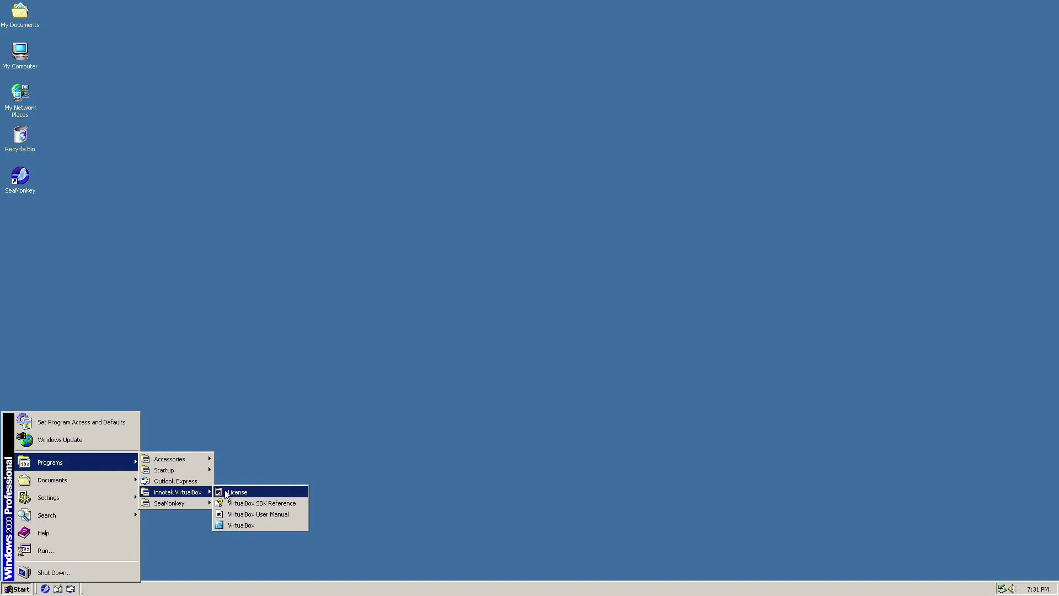
{"action": "left_click", "coordinate": [246, 524]}
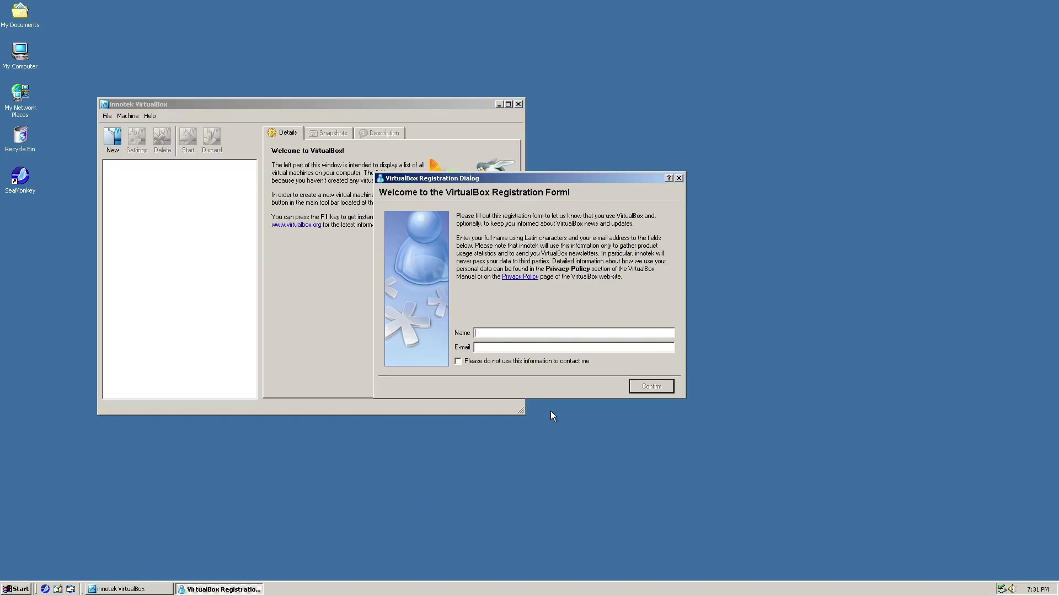
{"action": "left_click", "coordinate": [525, 362]}
{"action": "left_click", "coordinate": [678, 179]}
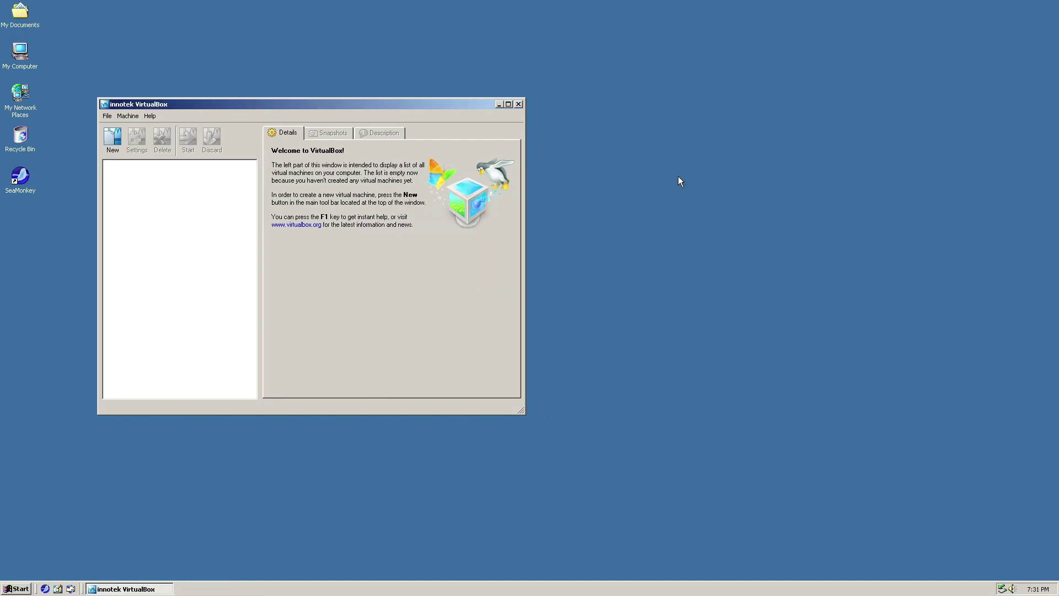
Start creating a new virtual machine named Windows with the OS type Windows Vista, and continue to the memory settings
{"action": "left_click_drag", "start_coordinate": [250, 105], "coordinate": [497, 126]}
{"action": "left_click", "coordinate": [372, 150]}
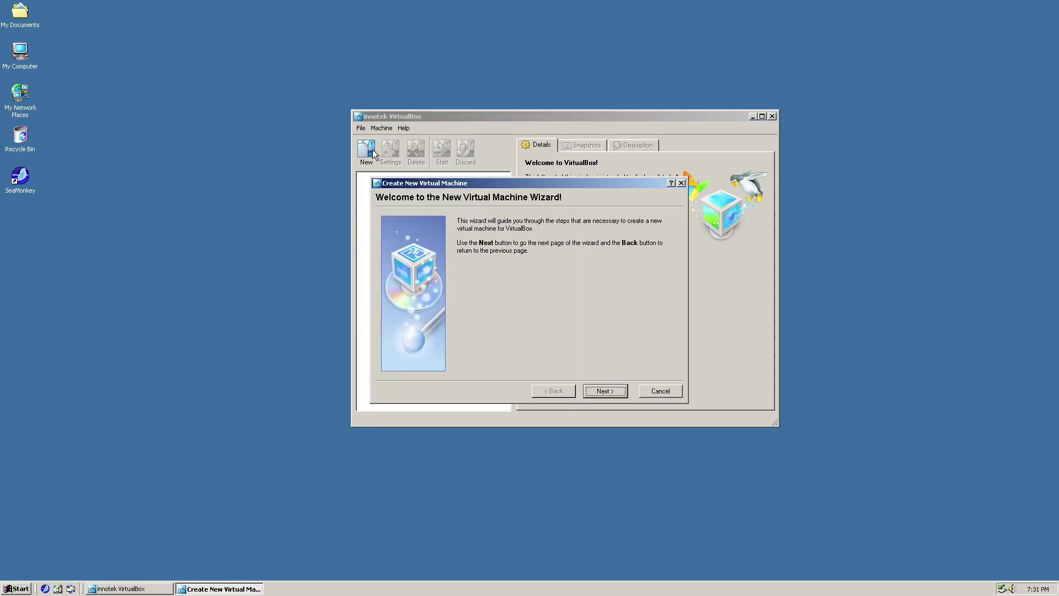
{"action": "left_click", "coordinate": [605, 391]}
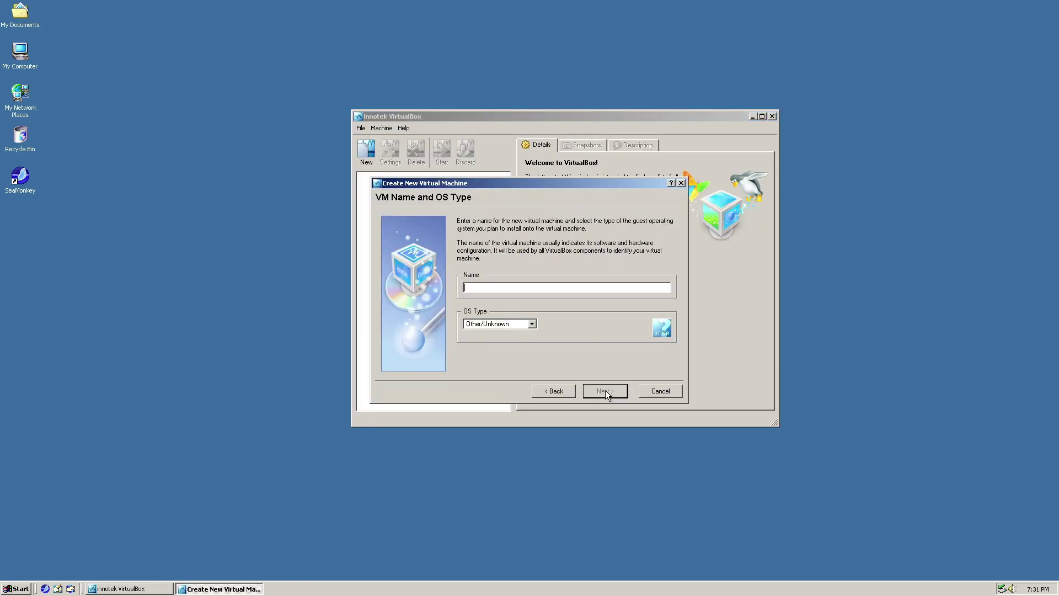
{"action": "left_click", "coordinate": [532, 324]}
{"action": "scroll", "coordinate": [514, 379], "scroll_direction": "down", "scroll_amount": 4}
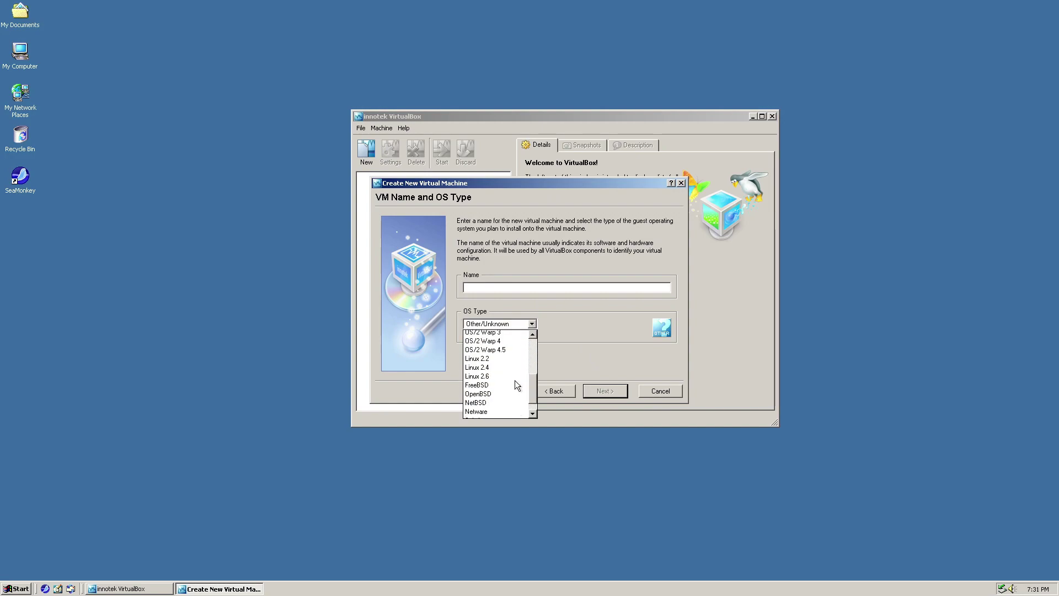
{"action": "scroll", "coordinate": [515, 379], "scroll_direction": "up", "scroll_amount": 4}
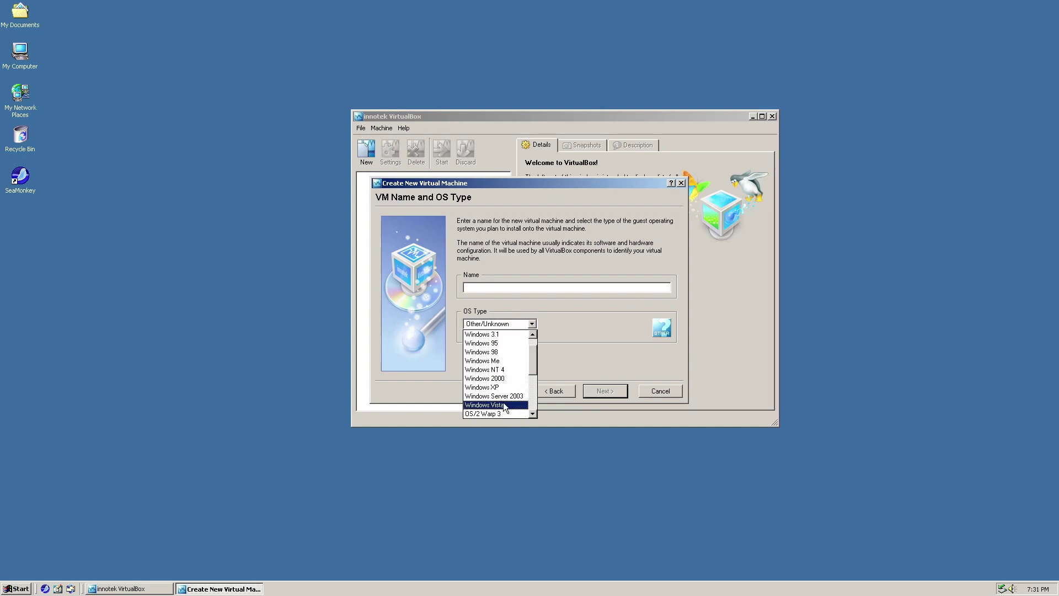
{"action": "left_click", "coordinate": [503, 405]}
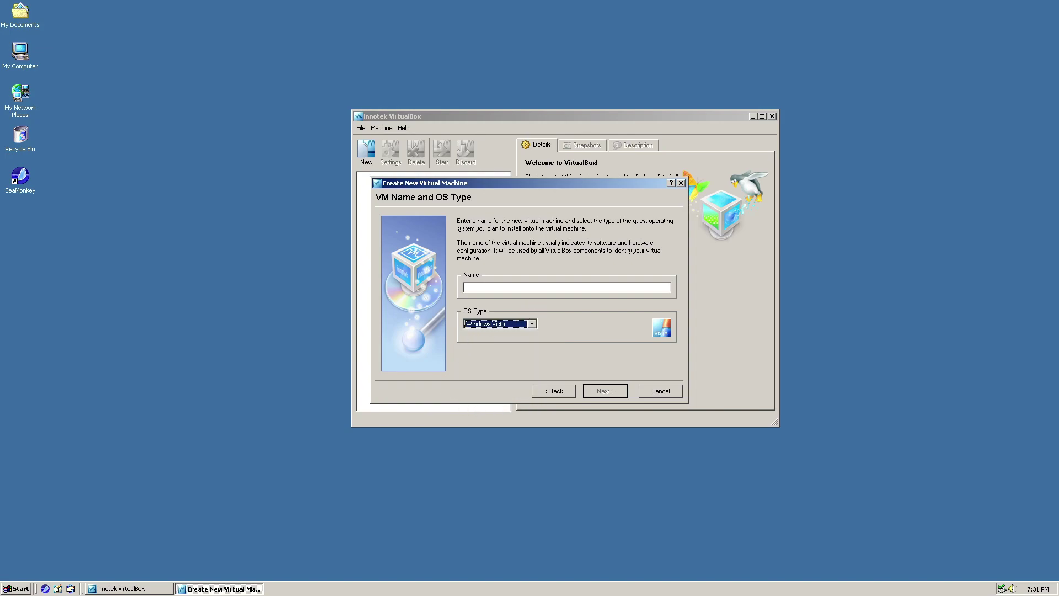
{"action": "left_click", "coordinate": [465, 287]}
{"action": "type", "text": "Windows"}
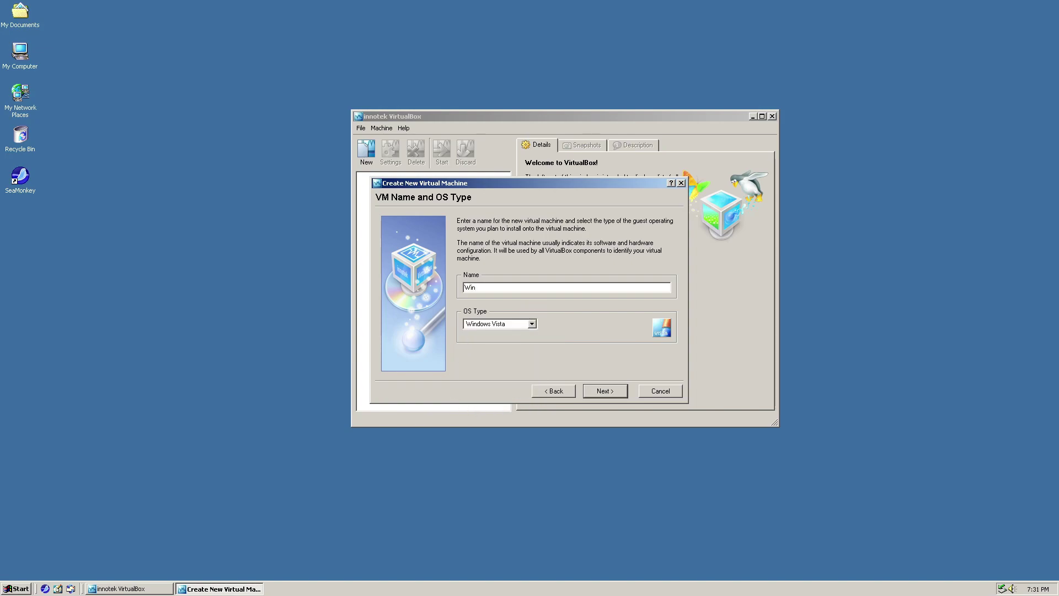
{"action": "left_click", "coordinate": [604, 391]}
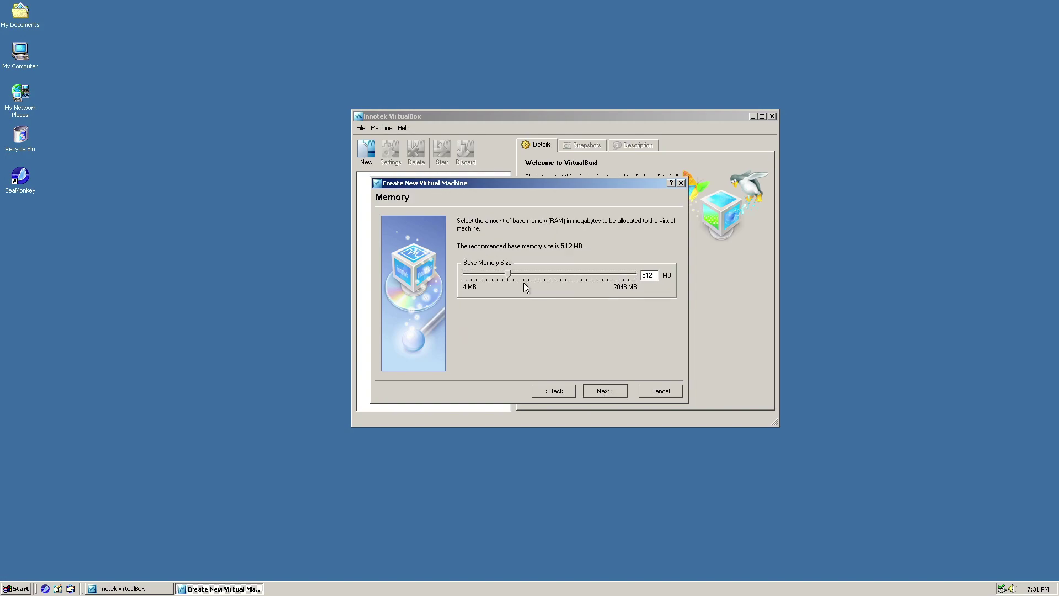
Give the new machine 2048 MB of base memory and a dynamically expanding 20 GB boot disk named Windows, and finish creating it
{"action": "left_click_drag", "start_coordinate": [508, 273], "coordinate": [636, 291]}
{"action": "left_click", "coordinate": [612, 393]}
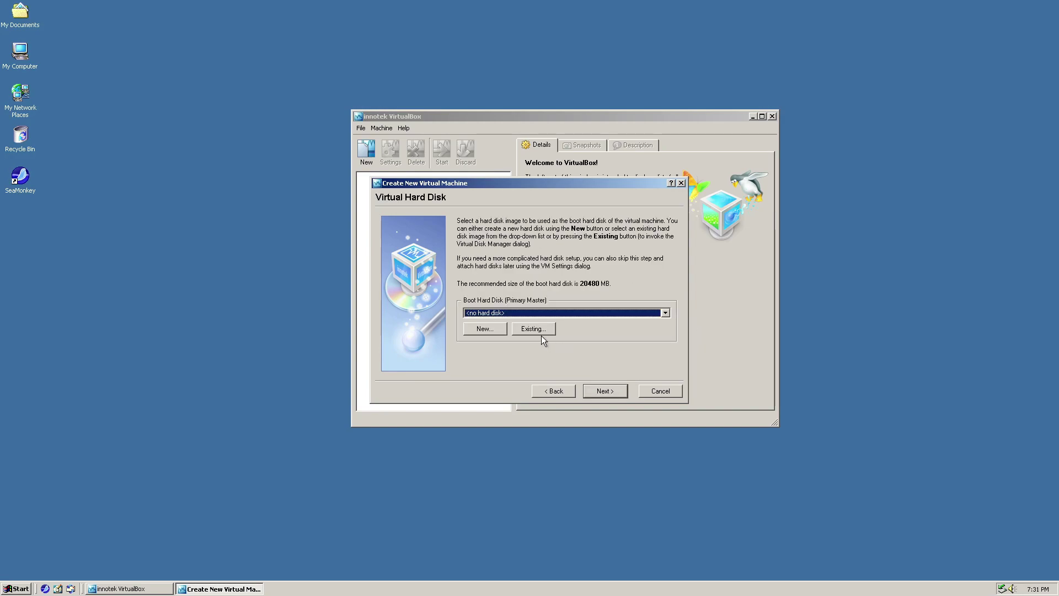
{"action": "left_click", "coordinate": [490, 332]}
{"action": "left_click", "coordinate": [600, 390]}
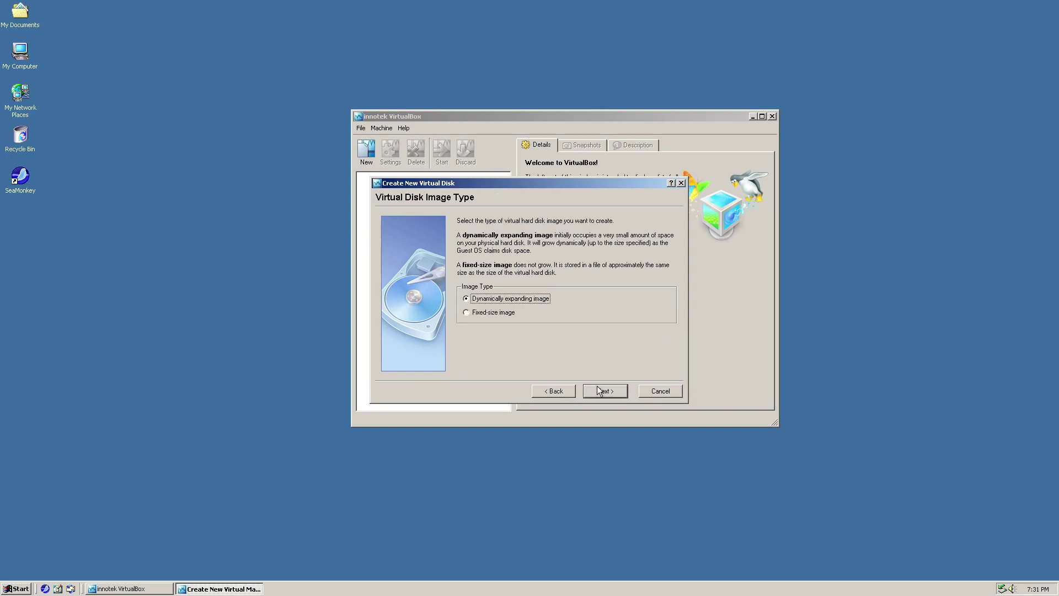
{"action": "left_click", "coordinate": [600, 391]}
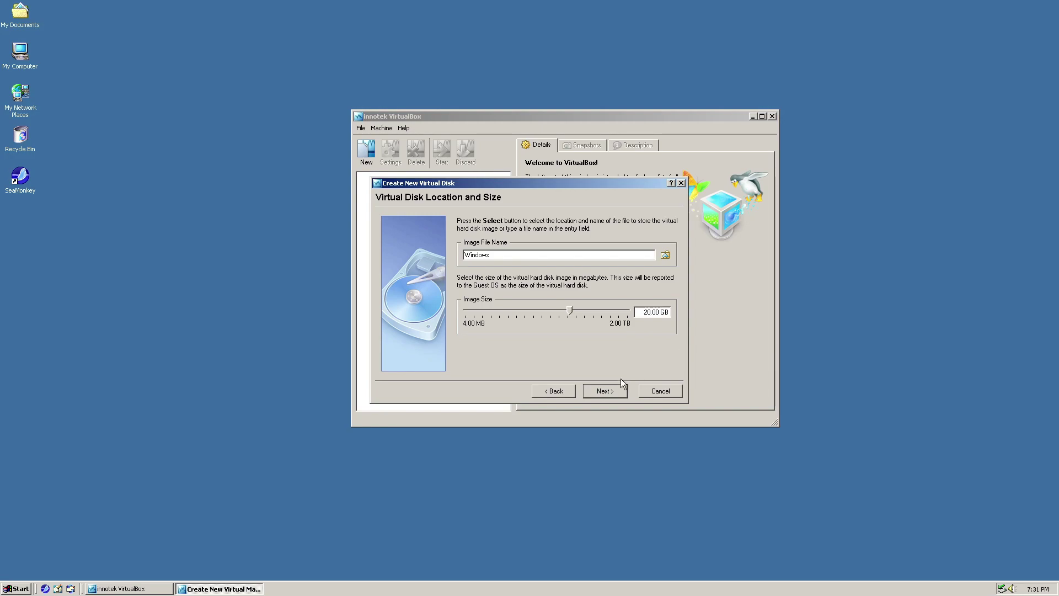
{"action": "left_click", "coordinate": [606, 390]}
{"action": "left_click", "coordinate": [606, 390]}
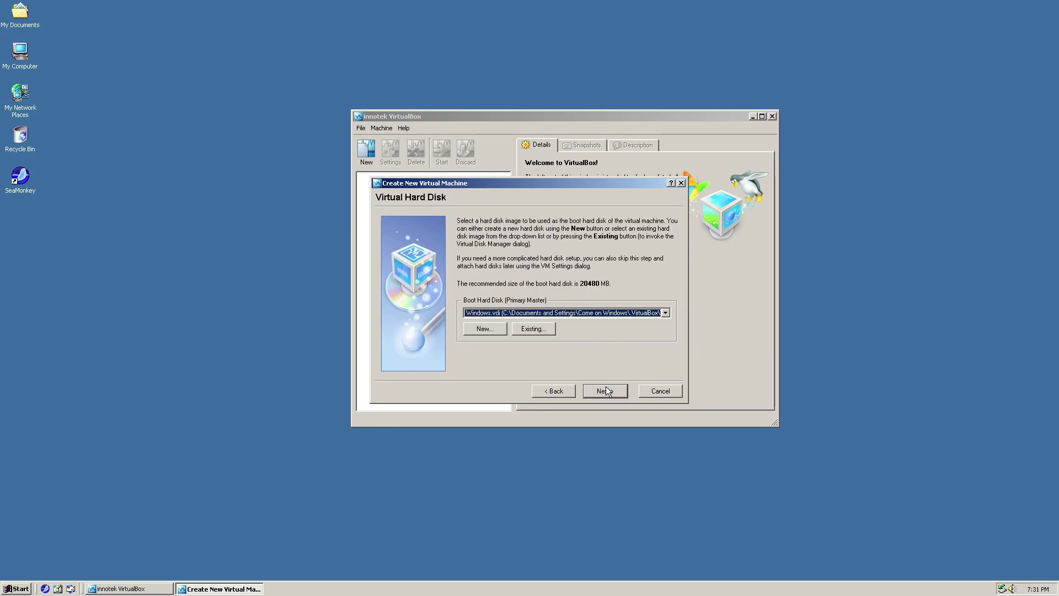
{"action": "left_click", "coordinate": [605, 390]}
{"action": "left_click", "coordinate": [605, 390]}
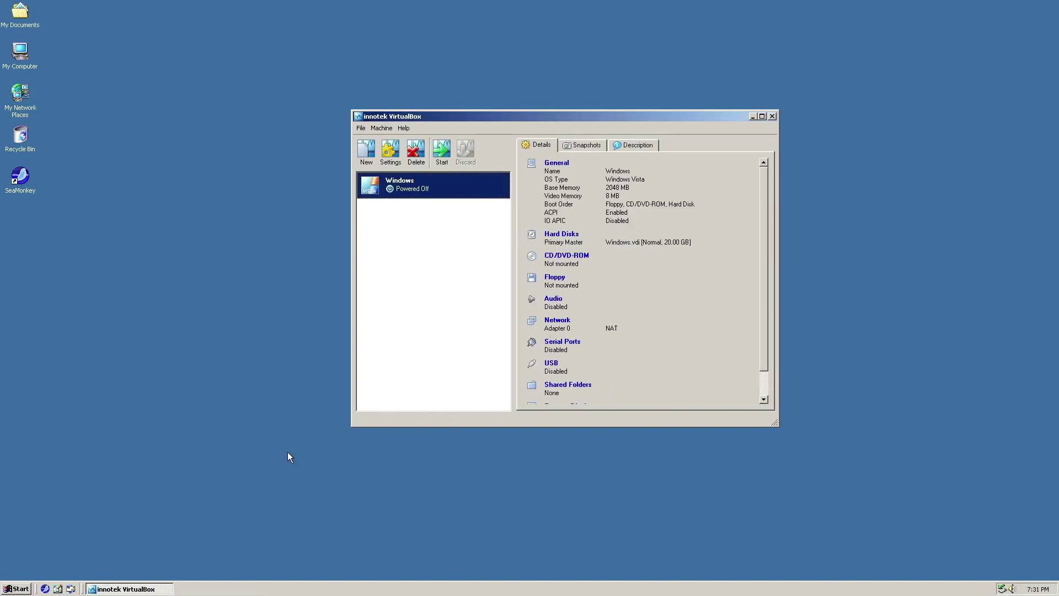
Attach the Windows 10 LTSC 2021 ISO image to the CD/DVD drive of the outer Windows 2000 virtual machine
{"action": "mouse_move", "coordinate": [365, 2]}
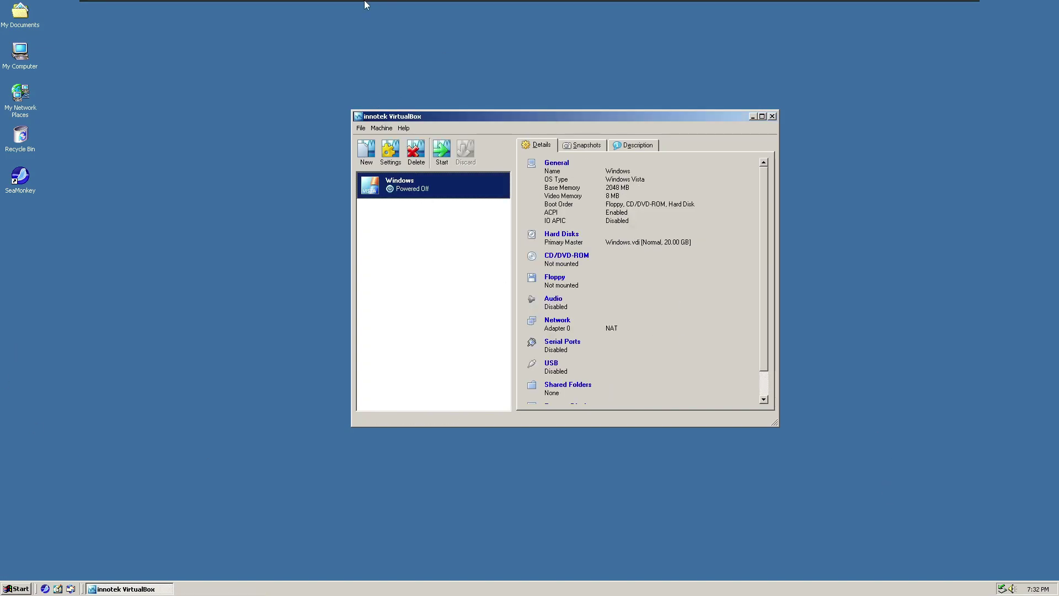
{"action": "left_click", "coordinate": [183, 7]}
{"action": "left_click", "coordinate": [210, 146]}
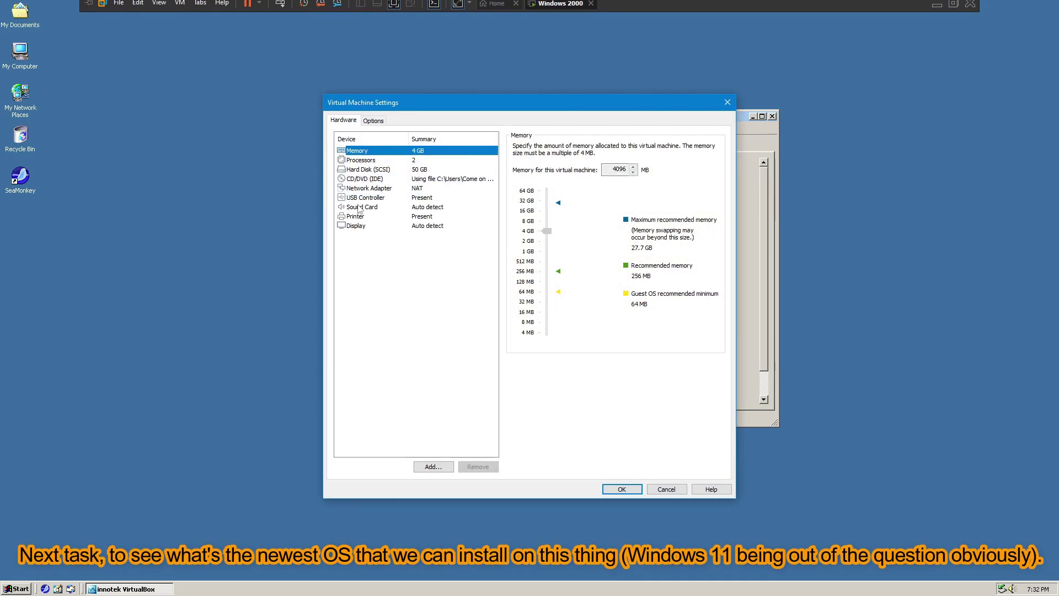
{"action": "left_click", "coordinate": [380, 182]}
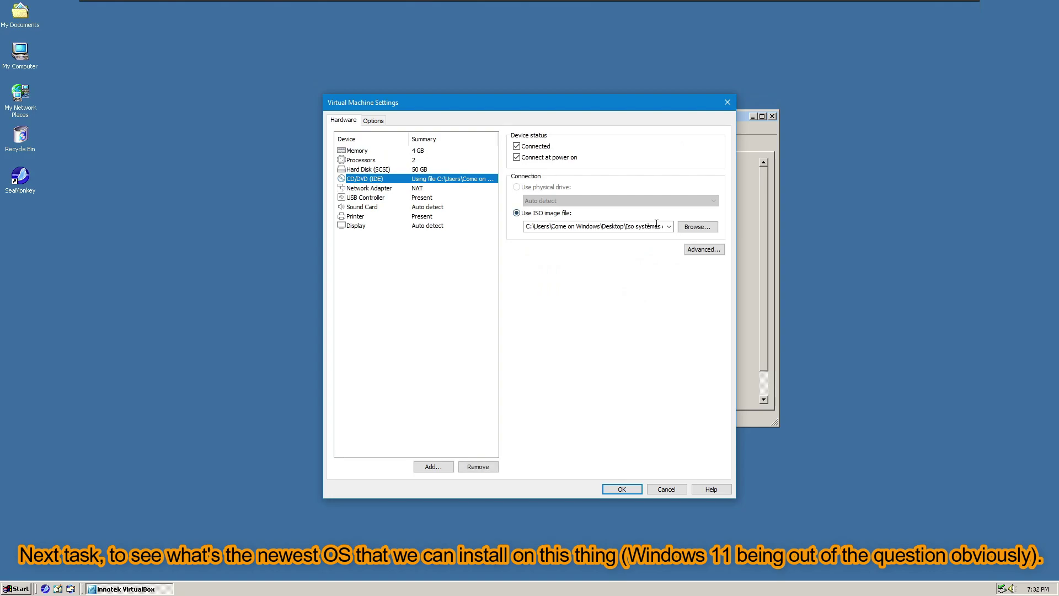
{"action": "left_click", "coordinate": [689, 227]}
{"action": "left_click", "coordinate": [604, 223]}
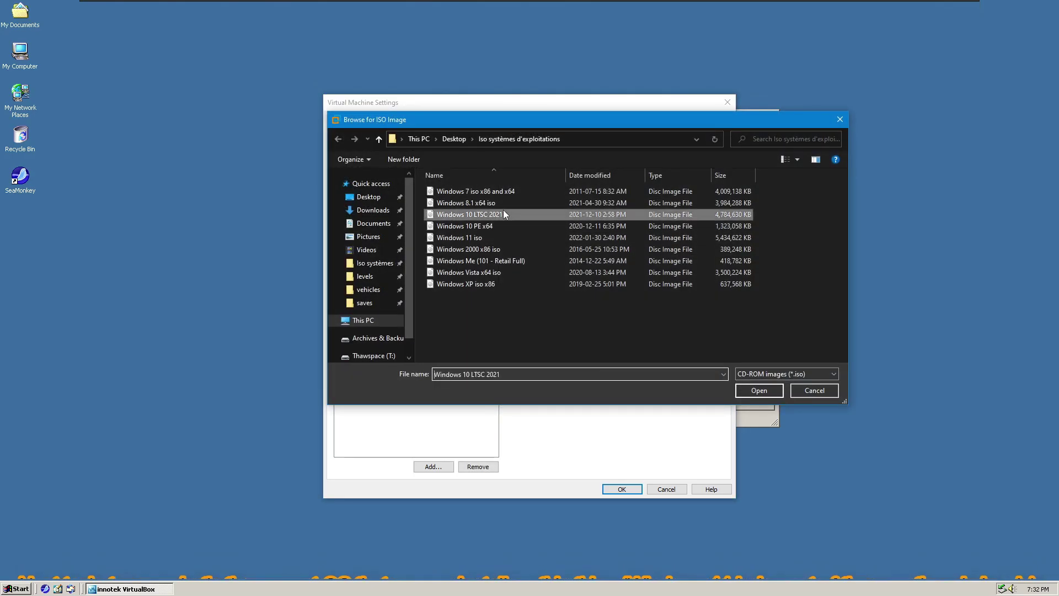
{"action": "left_click", "coordinate": [759, 390]}
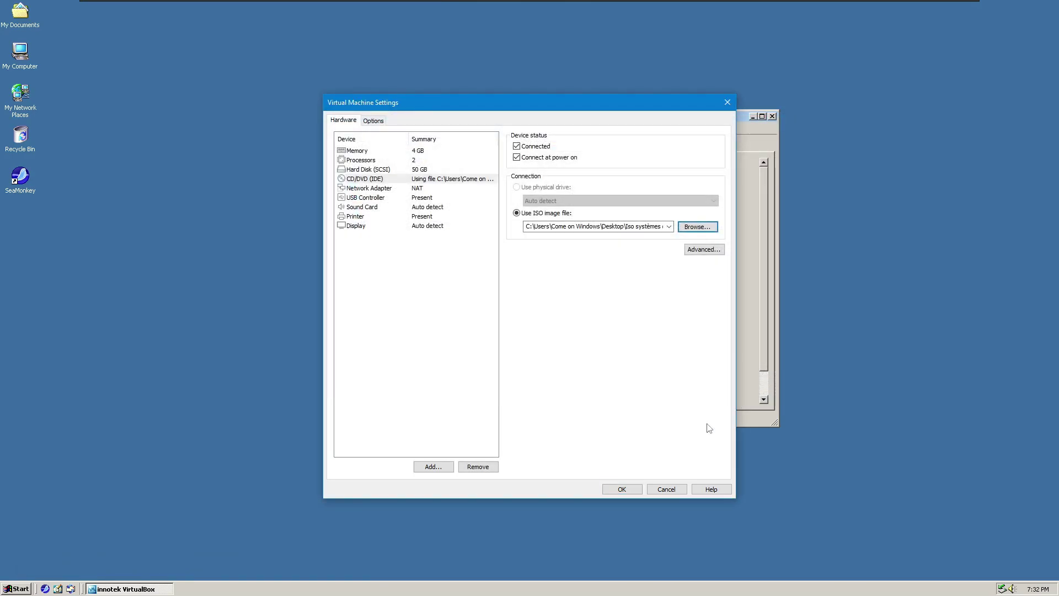
{"action": "left_click", "coordinate": [623, 488]}
{"action": "left_click", "coordinate": [159, 6]}
{"action": "left_click", "coordinate": [331, 122]}
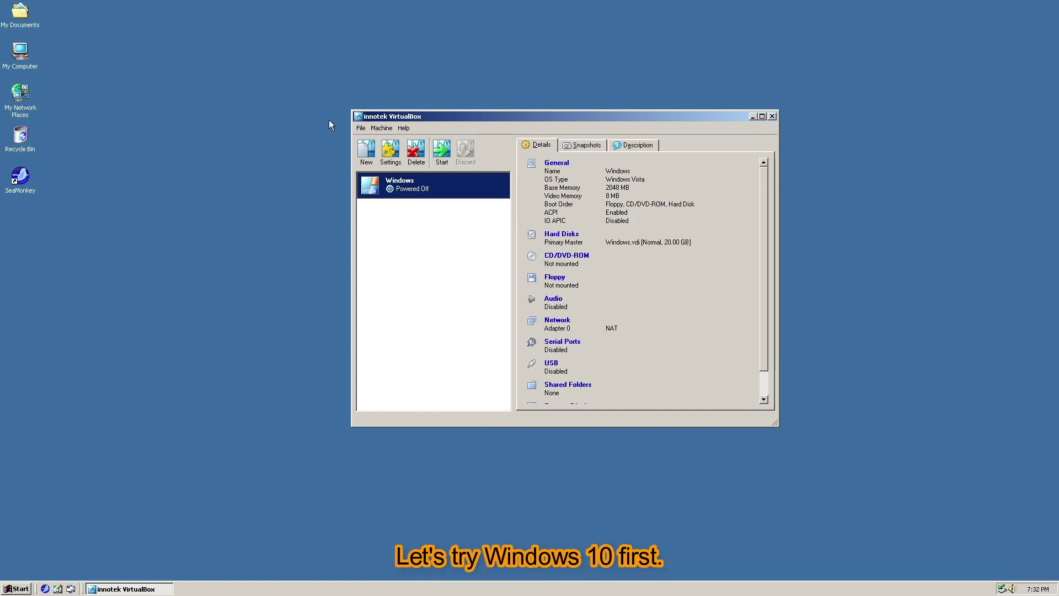
Configure the Windows machine to mount host CD/DVD drive D: and enable audio with the Null Audio Driver
{"action": "left_click", "coordinate": [401, 151]}
{"action": "left_click", "coordinate": [482, 168]}
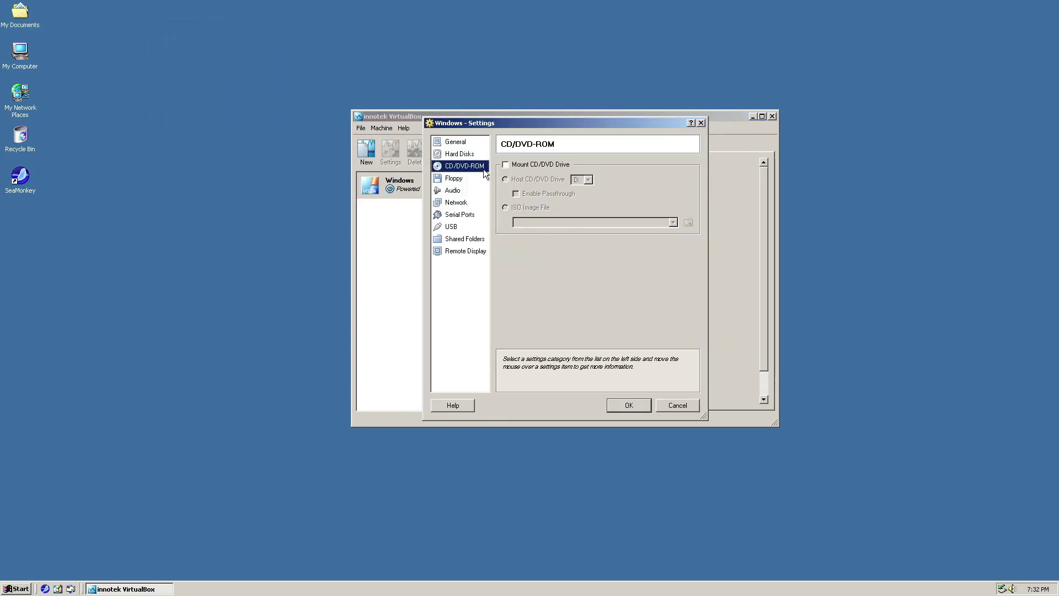
{"action": "left_click", "coordinate": [527, 165]}
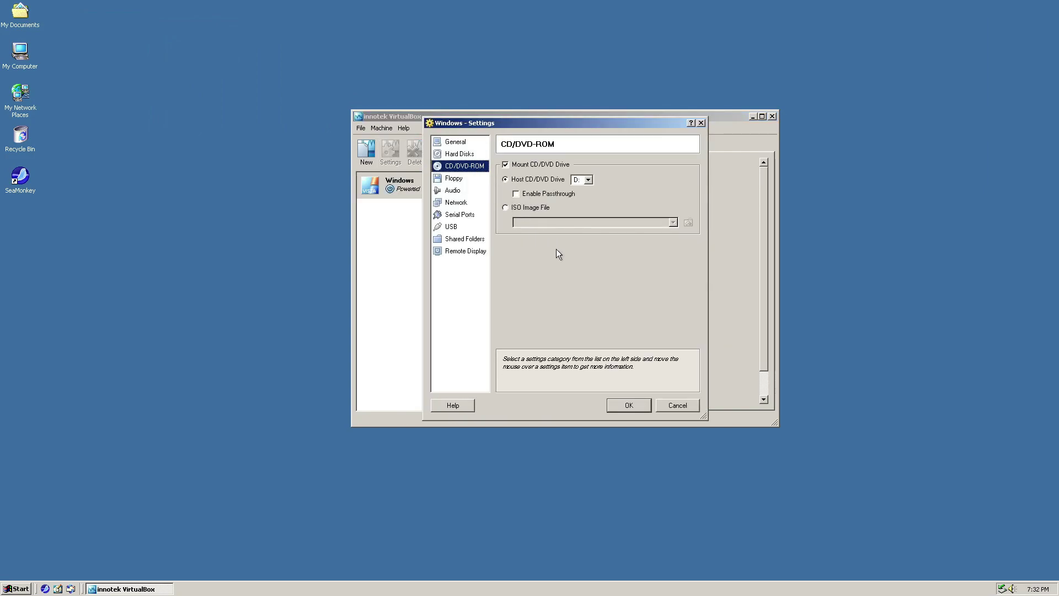
{"action": "left_click", "coordinate": [464, 178]}
{"action": "left_click", "coordinate": [461, 191]}
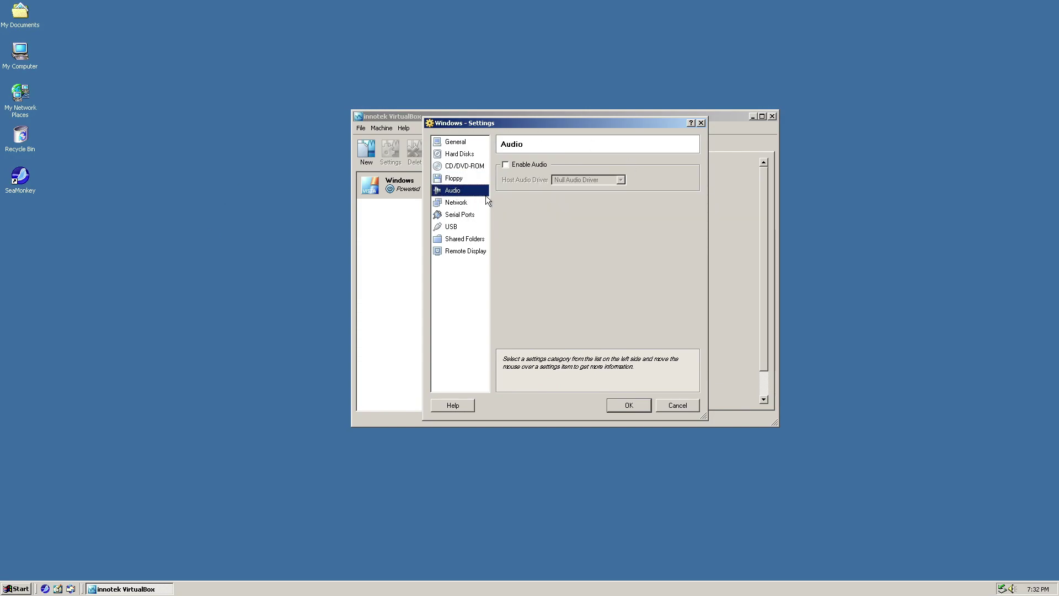
{"action": "left_click", "coordinate": [526, 165]}
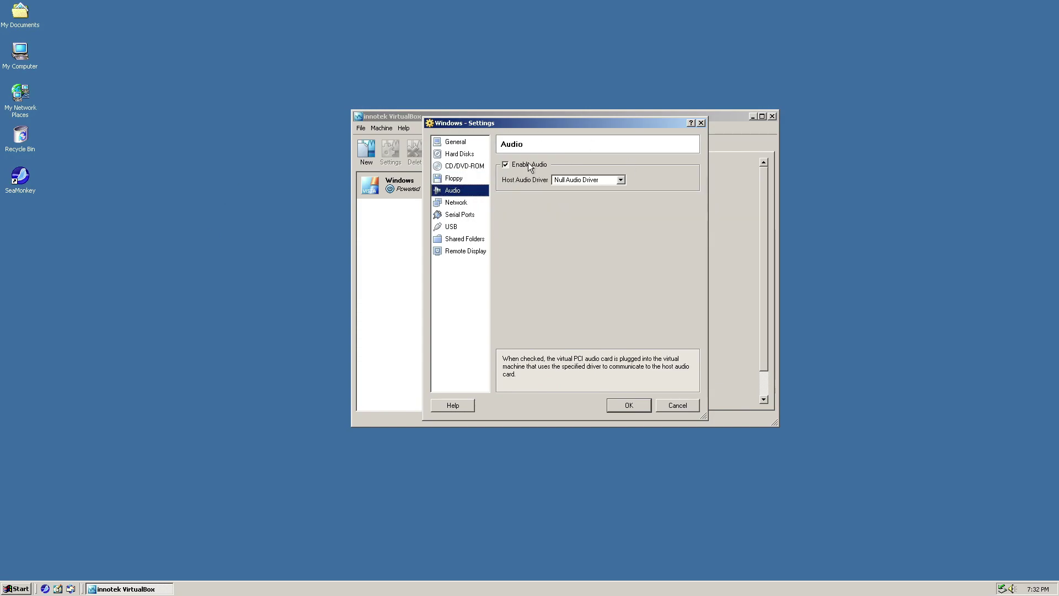
{"action": "left_click", "coordinate": [462, 203]}
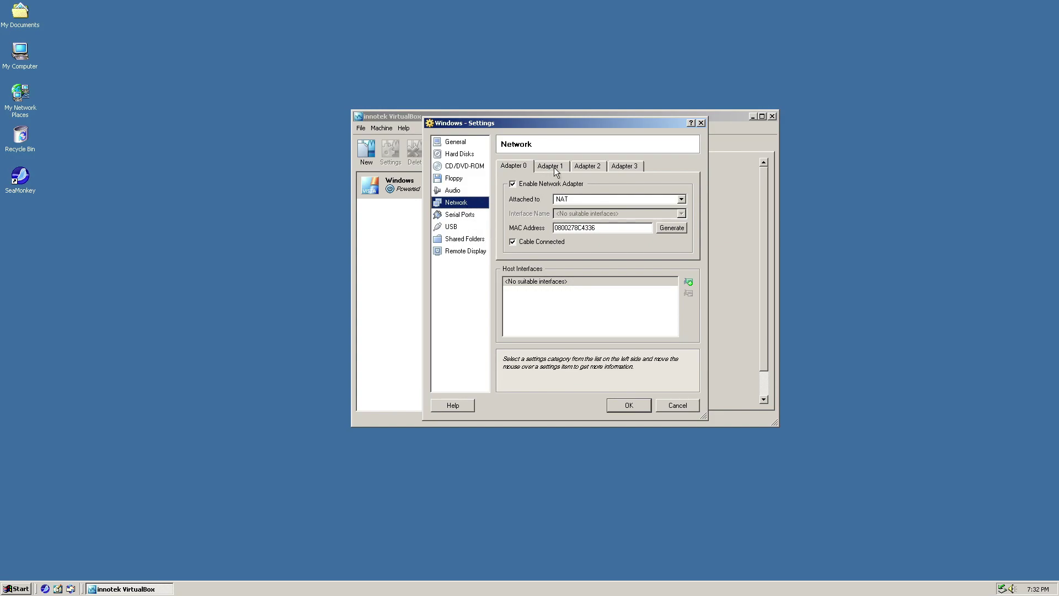
{"action": "left_click", "coordinate": [632, 404]}
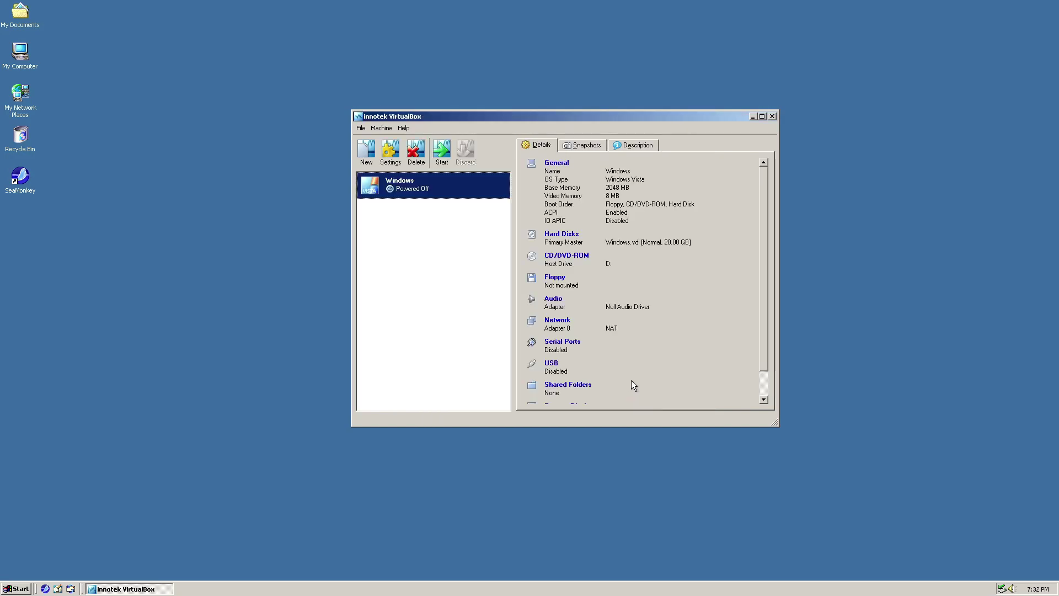
Try to boot the Windows machine from the Windows 10 disc, closing the registration form and permanently dismissing the color mode message
{"action": "left_click", "coordinate": [442, 151]}
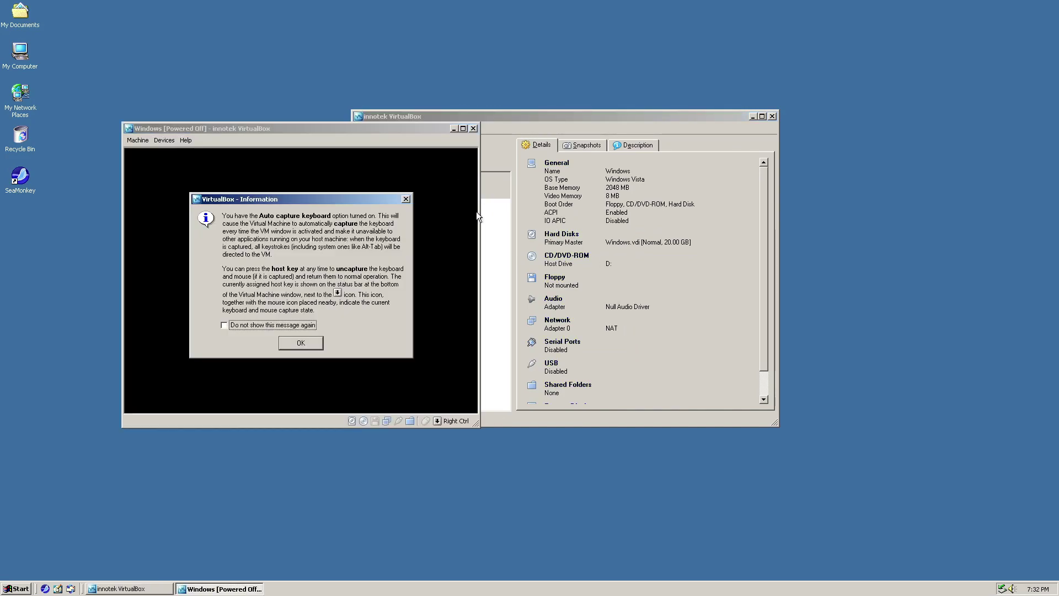
{"action": "left_click", "coordinate": [301, 343]}
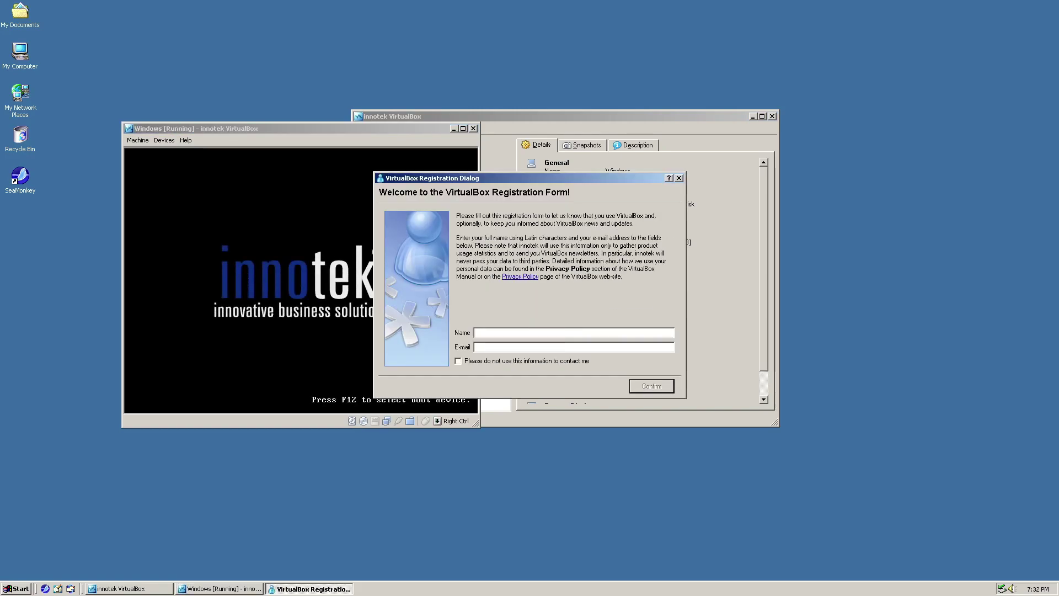
{"action": "left_click", "coordinate": [679, 178]}
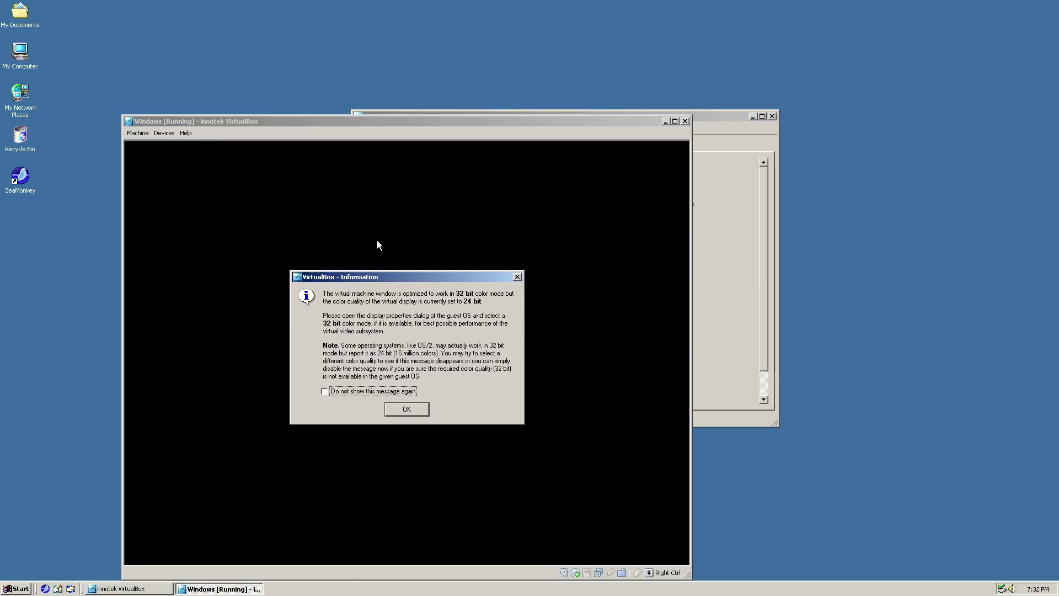
{"action": "left_click", "coordinate": [387, 392]}
{"action": "left_click", "coordinate": [404, 410]}
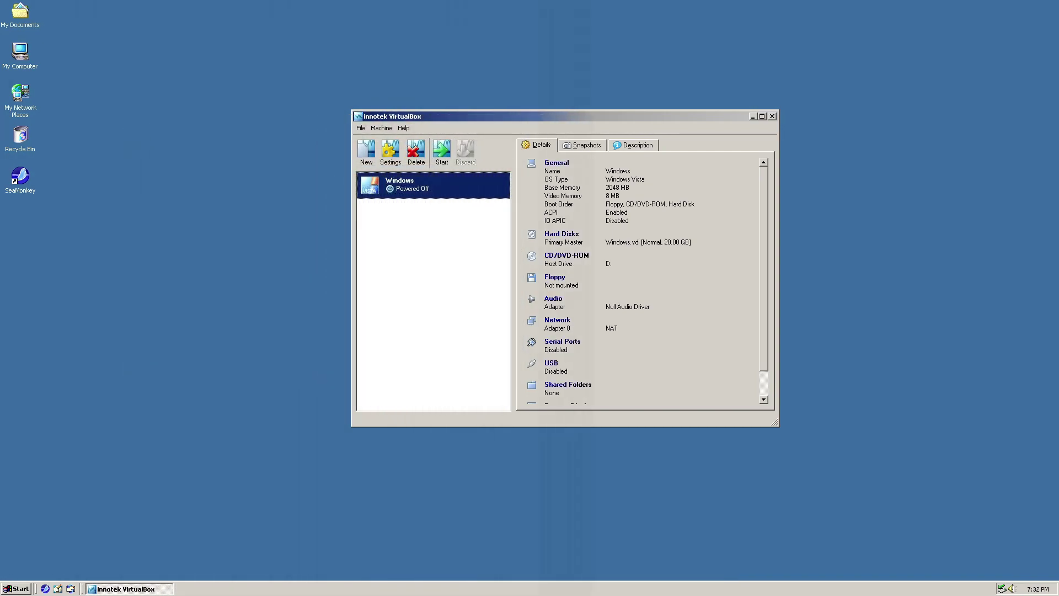
Replace the disc in the outer Windows 2000 machine's CD/DVD drive with the Windows 8.1 x64 iso image
{"action": "mouse_move", "coordinate": [431, 2]}
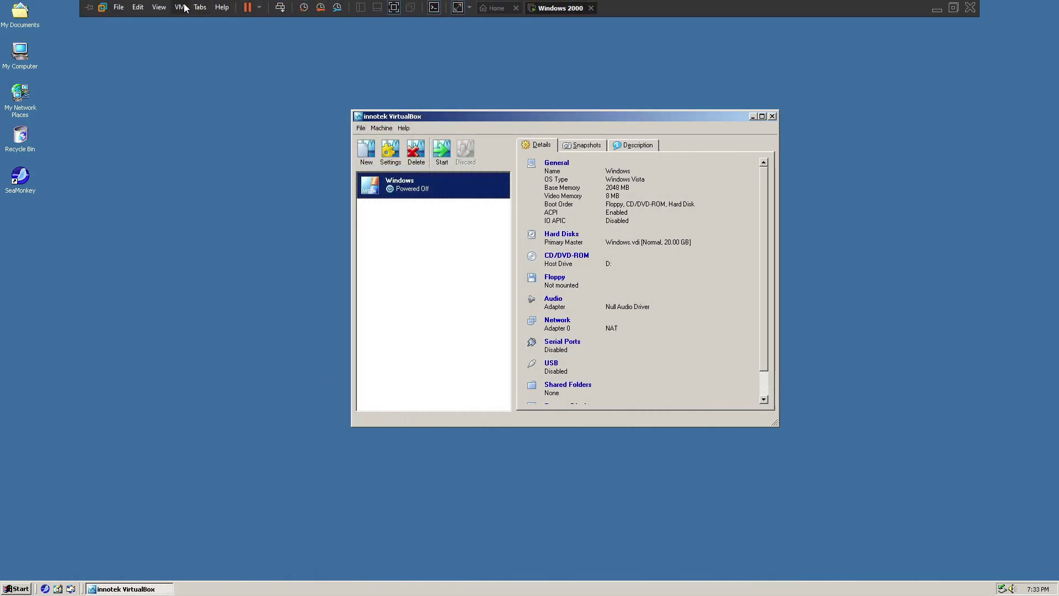
{"action": "left_click", "coordinate": [184, 8]}
{"action": "left_click", "coordinate": [204, 147]}
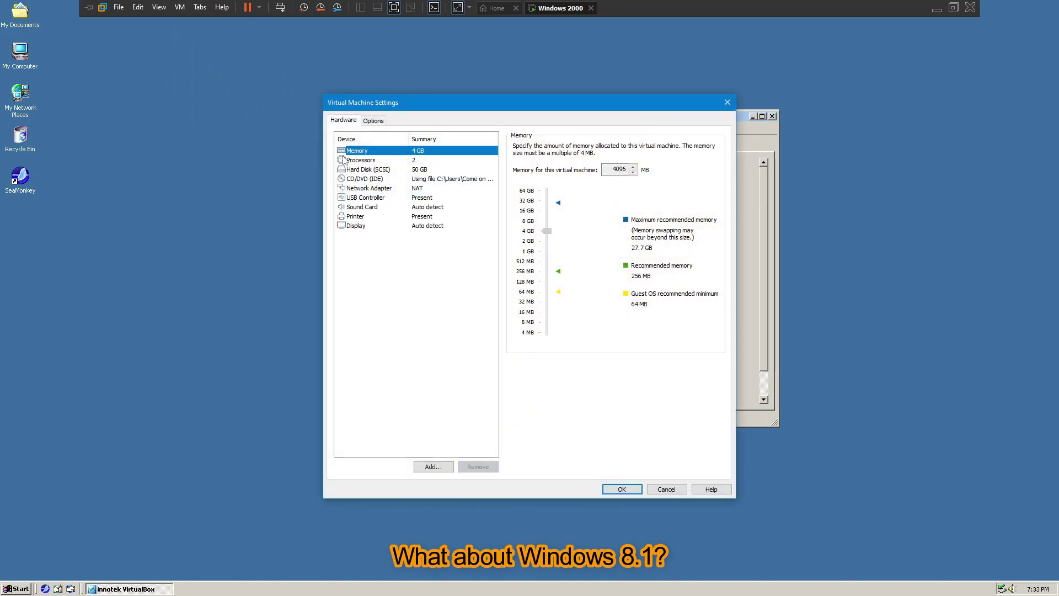
{"action": "left_click", "coordinate": [368, 179]}
{"action": "left_click", "coordinate": [688, 225]}
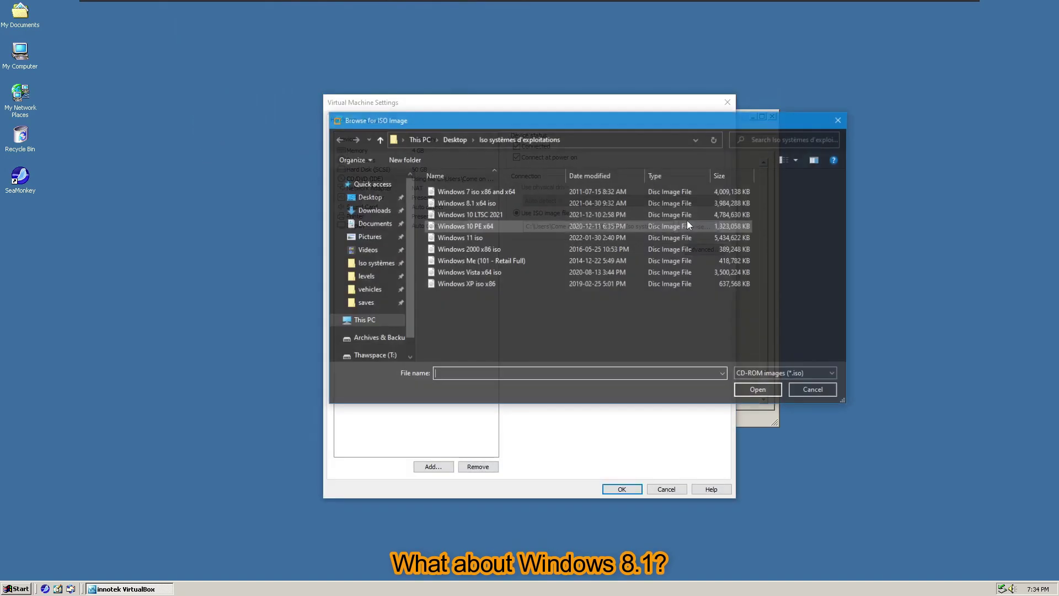
{"action": "left_click", "coordinate": [522, 204]}
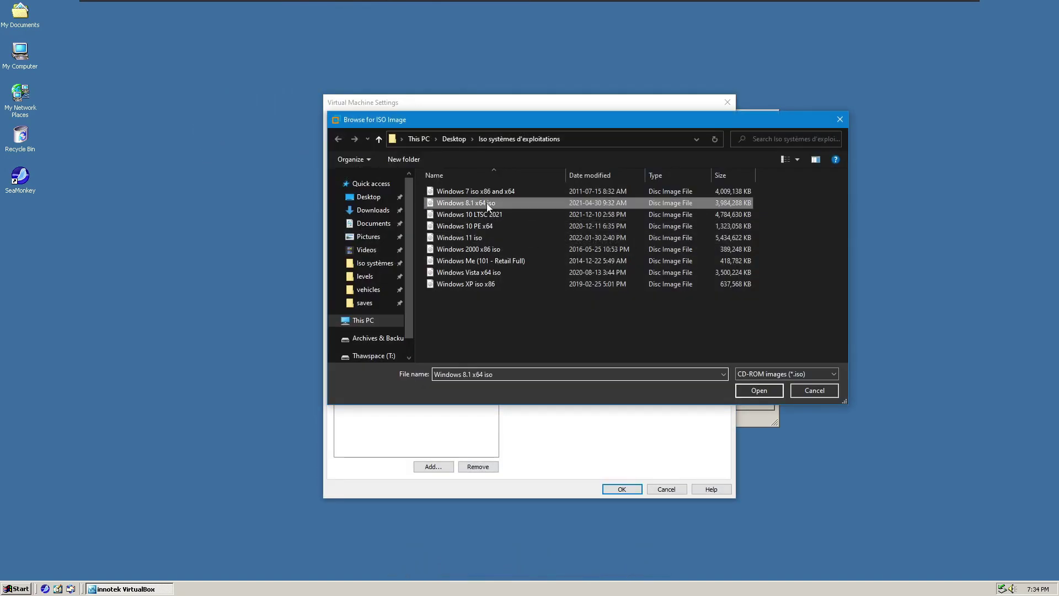
{"action": "left_click", "coordinate": [758, 390]}
{"action": "left_click", "coordinate": [622, 489]}
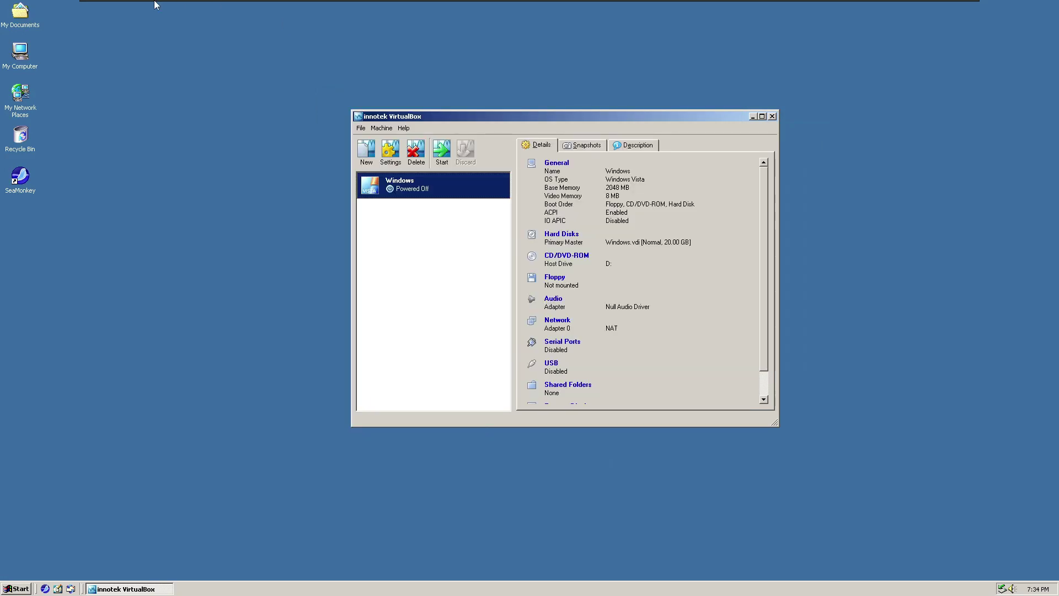
{"action": "left_click", "coordinate": [154, 6]}
{"action": "left_click", "coordinate": [166, 34]}
Try to boot the Windows machine from the Windows 8.1 disc without registering, and power it off
{"action": "left_click", "coordinate": [443, 152]}
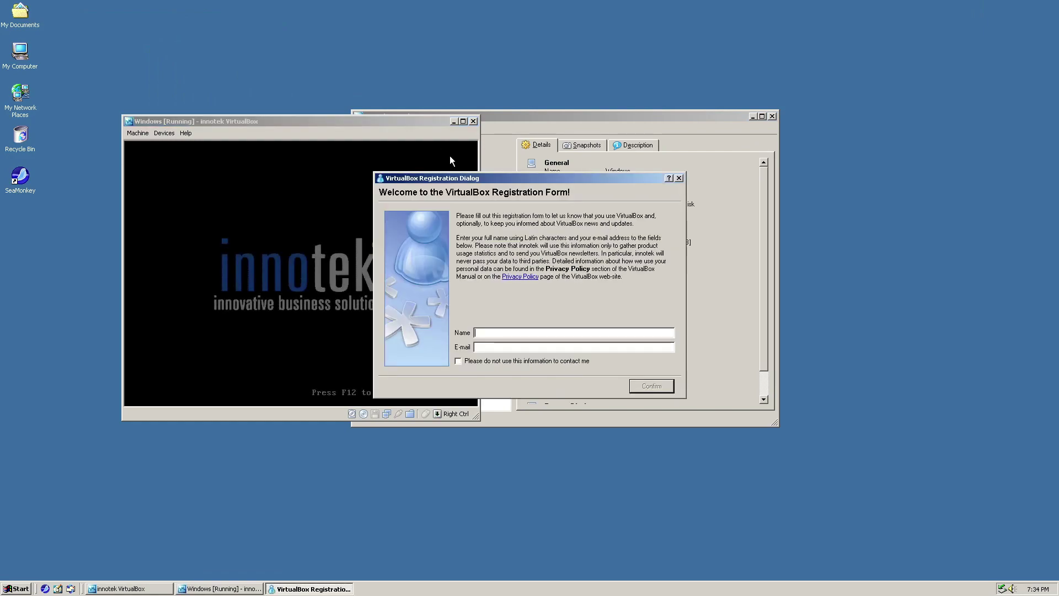
{"action": "left_click", "coordinate": [679, 177]}
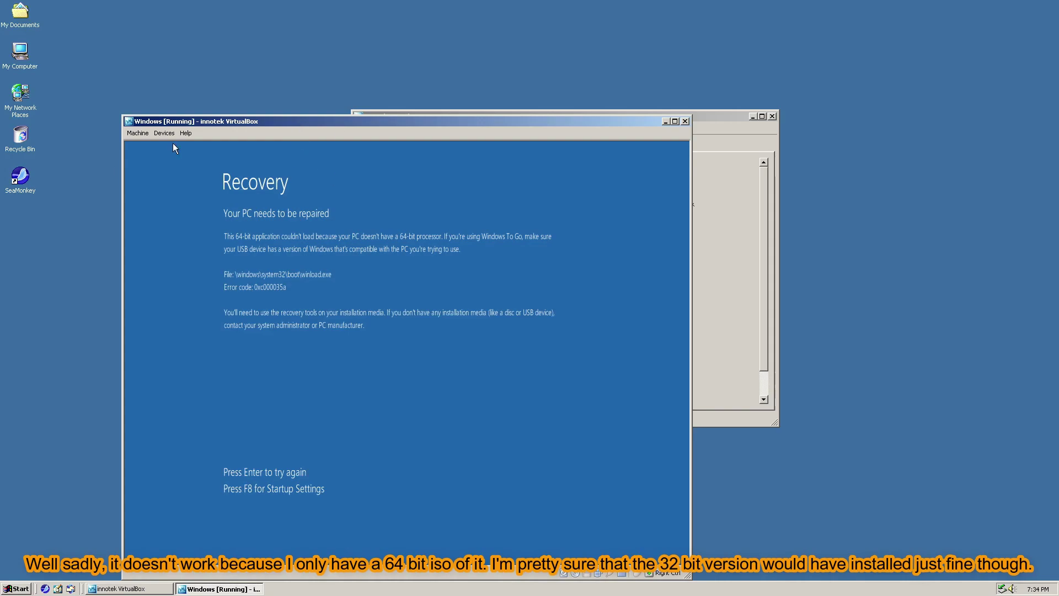
{"action": "left_click", "coordinate": [138, 133]}
{"action": "left_click", "coordinate": [182, 268]}
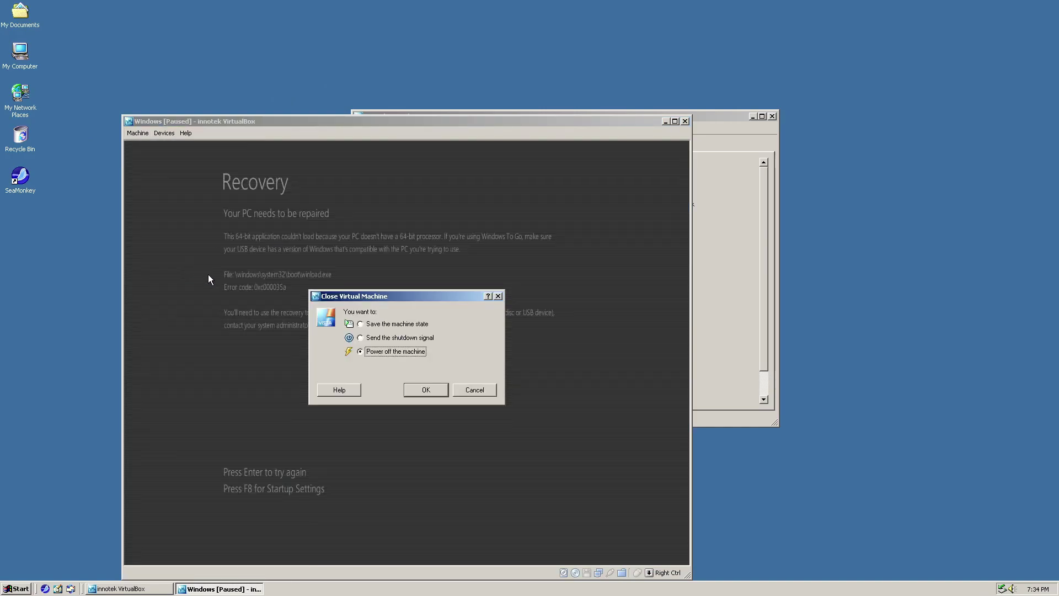
{"action": "left_click", "coordinate": [422, 390]}
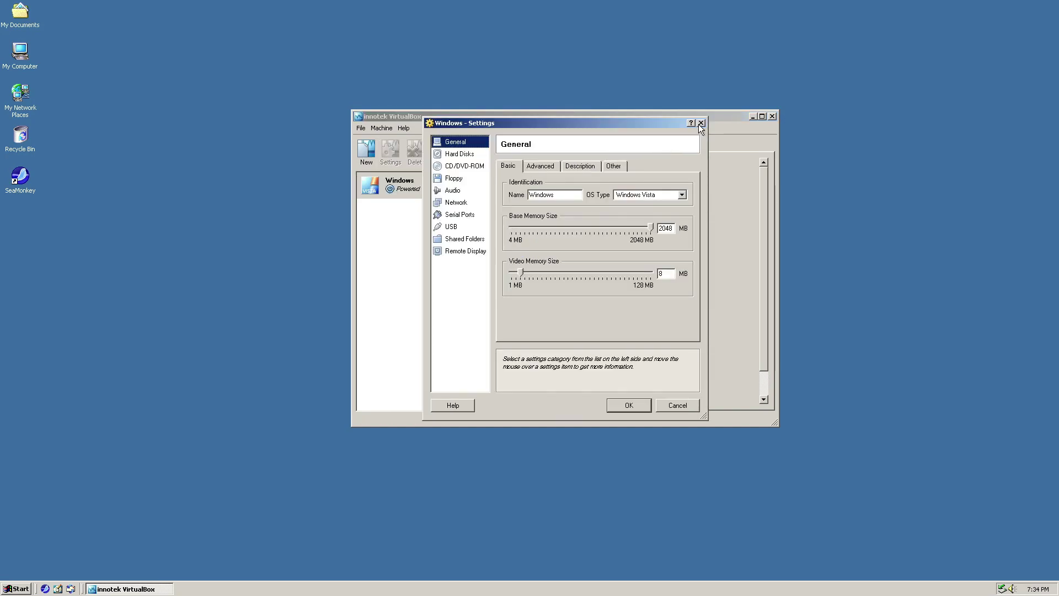
{"action": "left_click", "coordinate": [698, 124]}
Attach the Windows 7 iso x86 and x64 image to the outer Windows 2000 machine's CD/DVD drive and start the nested Windows machine
{"action": "mouse_move", "coordinate": [248, 2]}
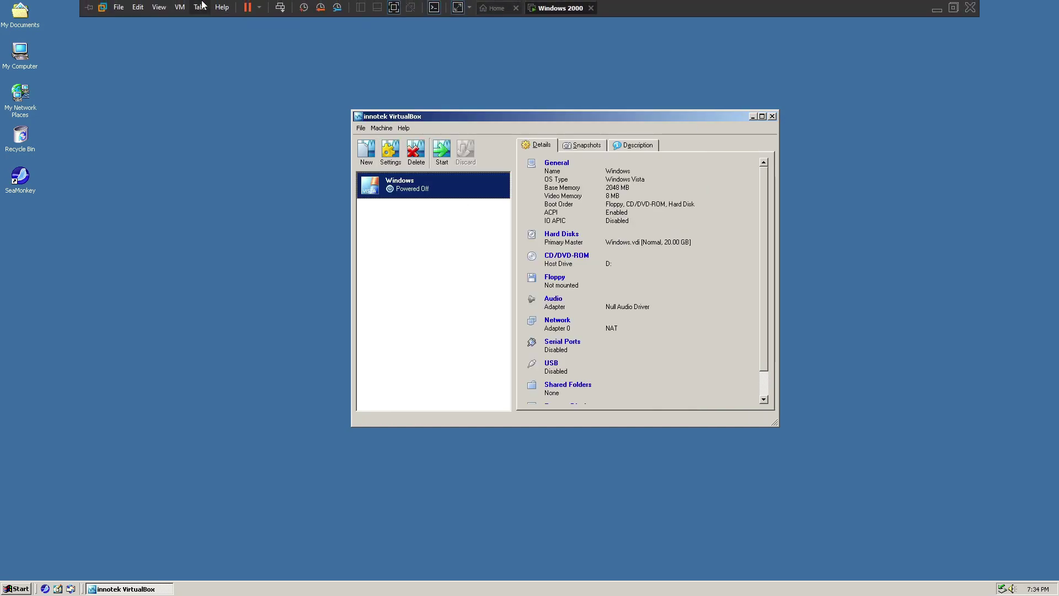
{"action": "left_click", "coordinate": [180, 6]}
{"action": "left_click", "coordinate": [203, 146]}
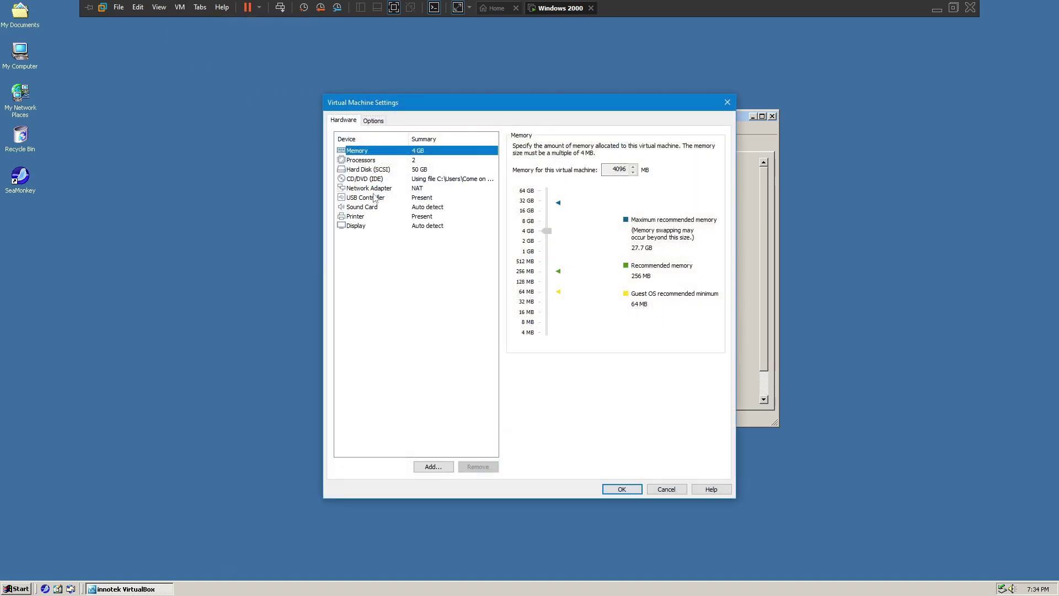
{"action": "left_click", "coordinate": [685, 226]}
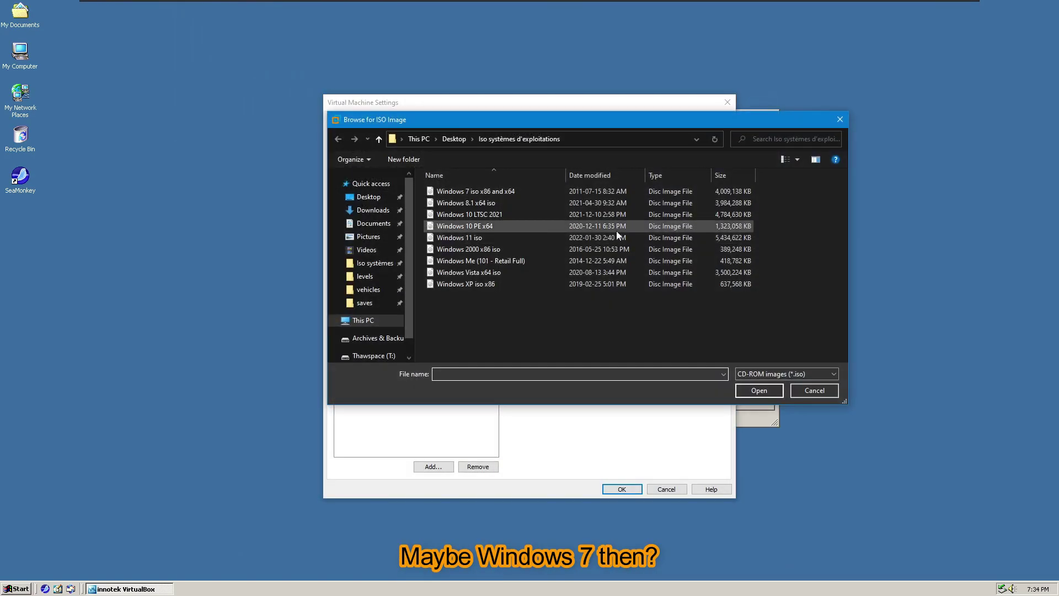
{"action": "left_click", "coordinate": [491, 194]}
{"action": "left_click", "coordinate": [759, 390]}
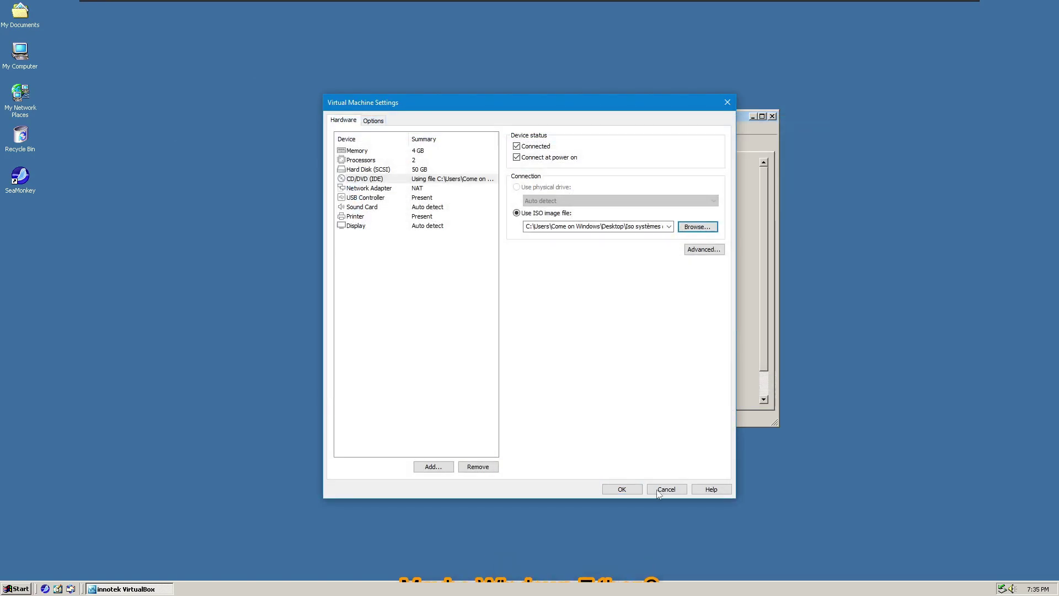
{"action": "left_click", "coordinate": [635, 489]}
{"action": "left_click", "coordinate": [160, 7]}
{"action": "left_click", "coordinate": [442, 150]}
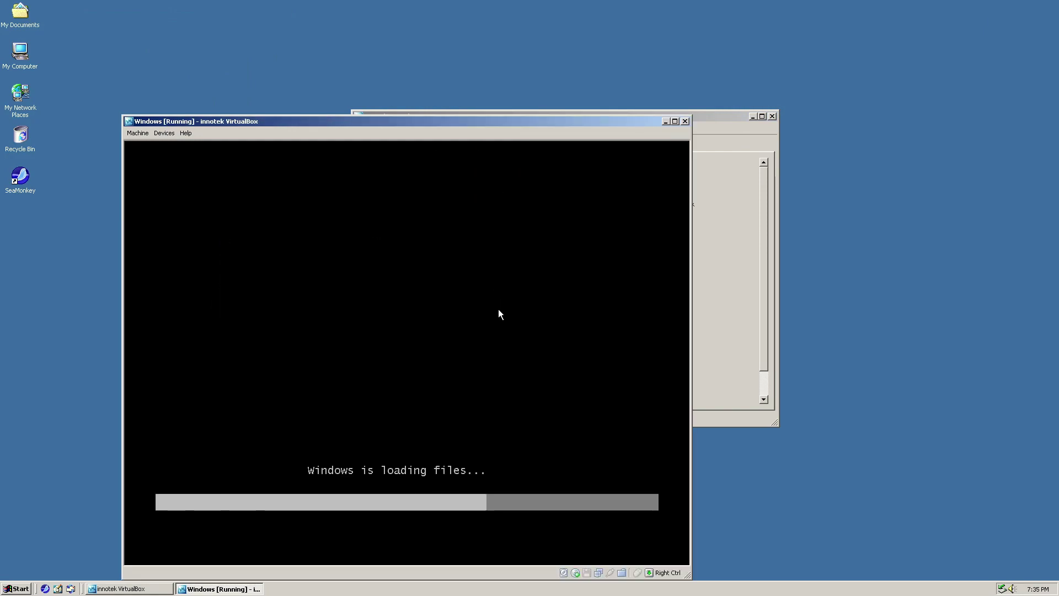
Start installing the x86 edition of Windows 7 Ultimate in English on the 20.0 GB unallocated disk
{"action": "left_click", "coordinate": [479, 318]}
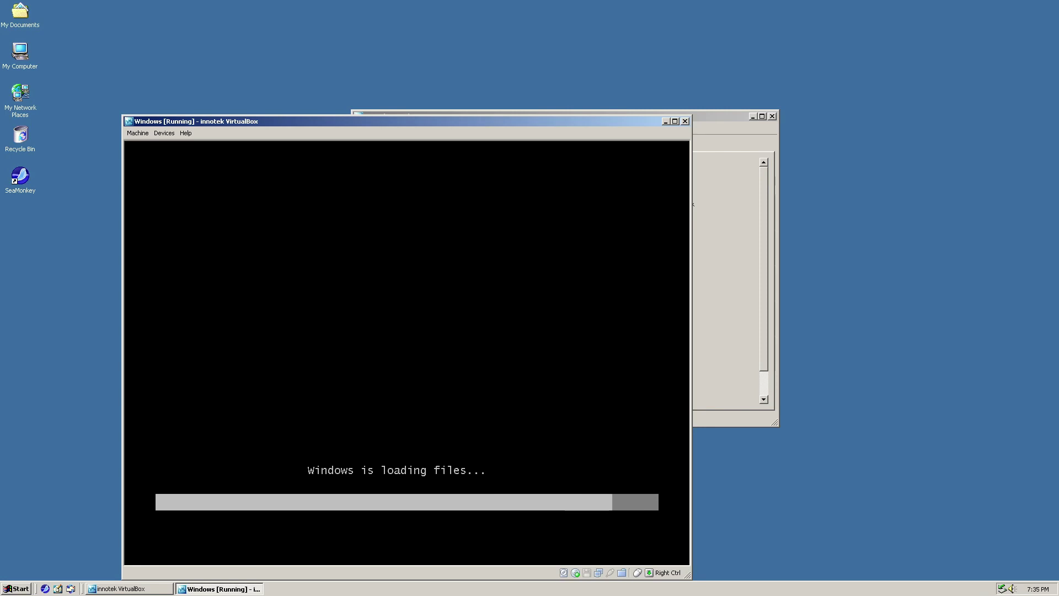
{"action": "left_click", "coordinate": [503, 309]}
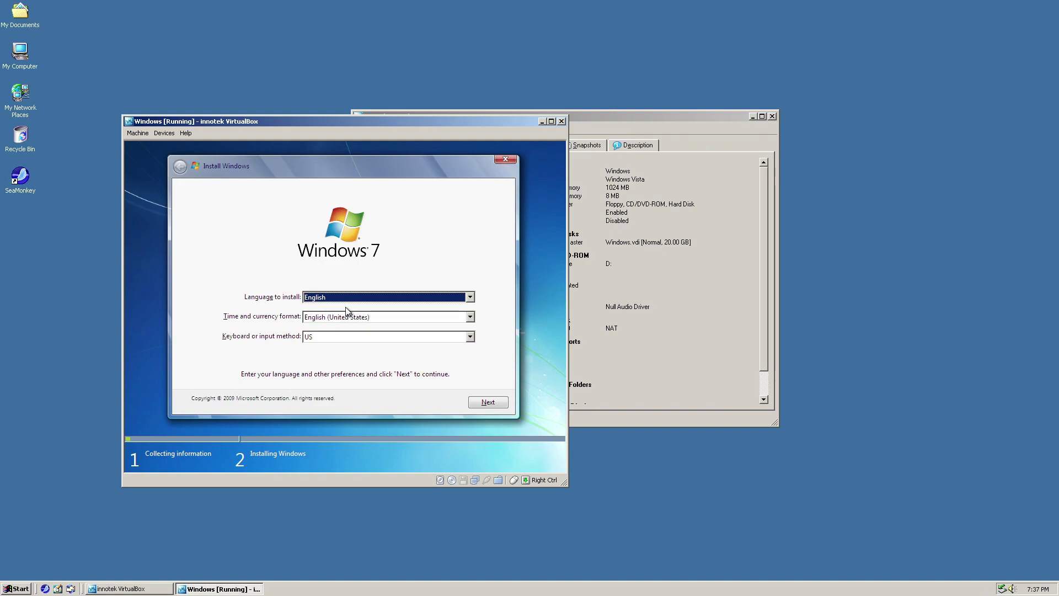
{"action": "left_click", "coordinate": [491, 403]}
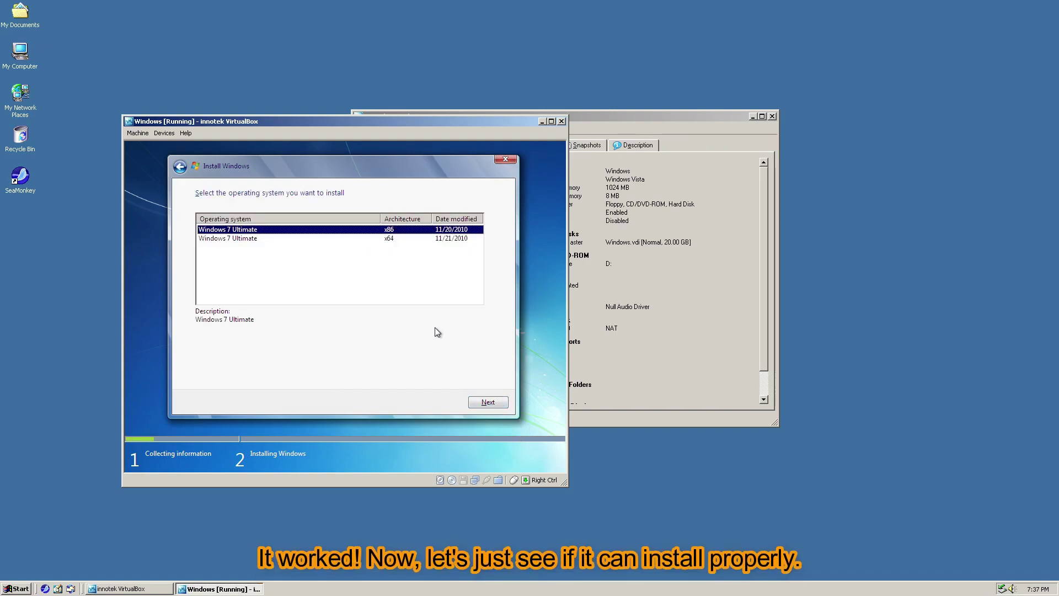
{"action": "left_click", "coordinate": [489, 402]}
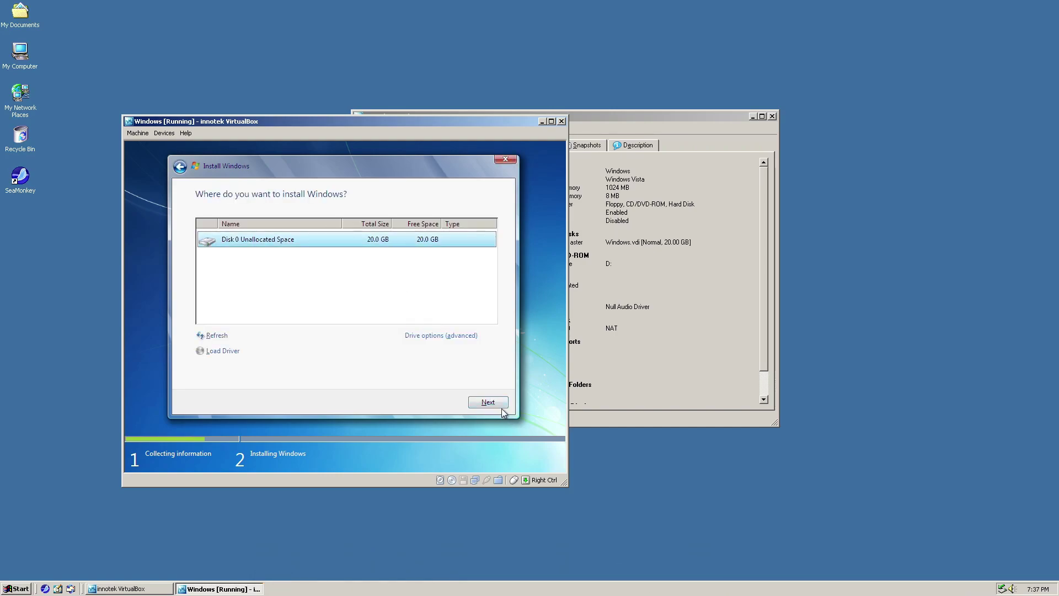
{"action": "left_click", "coordinate": [501, 407]}
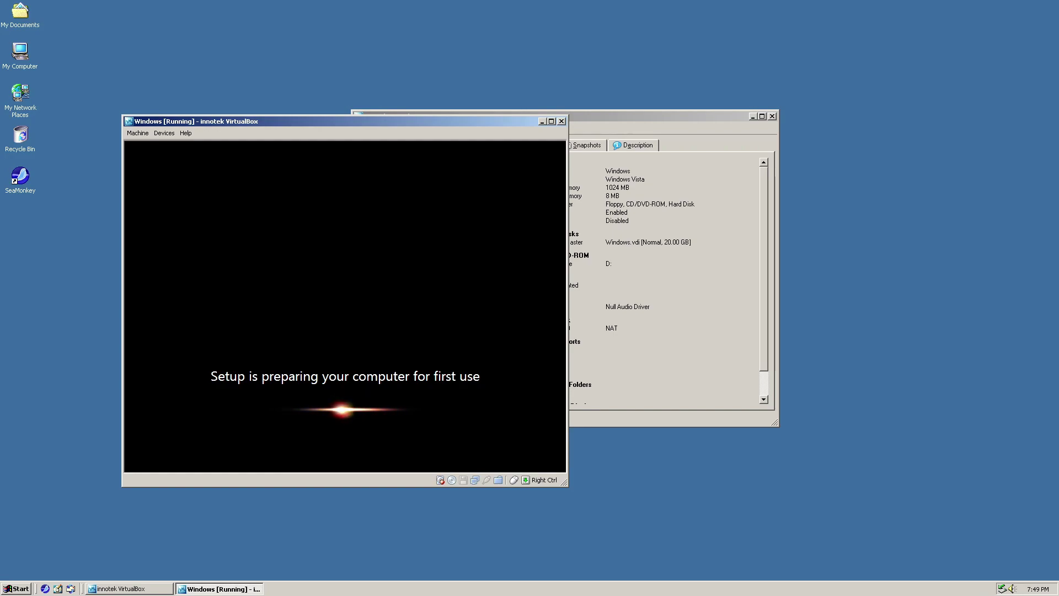
Set the Windows 7 user name to Come on Windows and continue setup without an account password
{"action": "type", "text": "Come on Windows"}
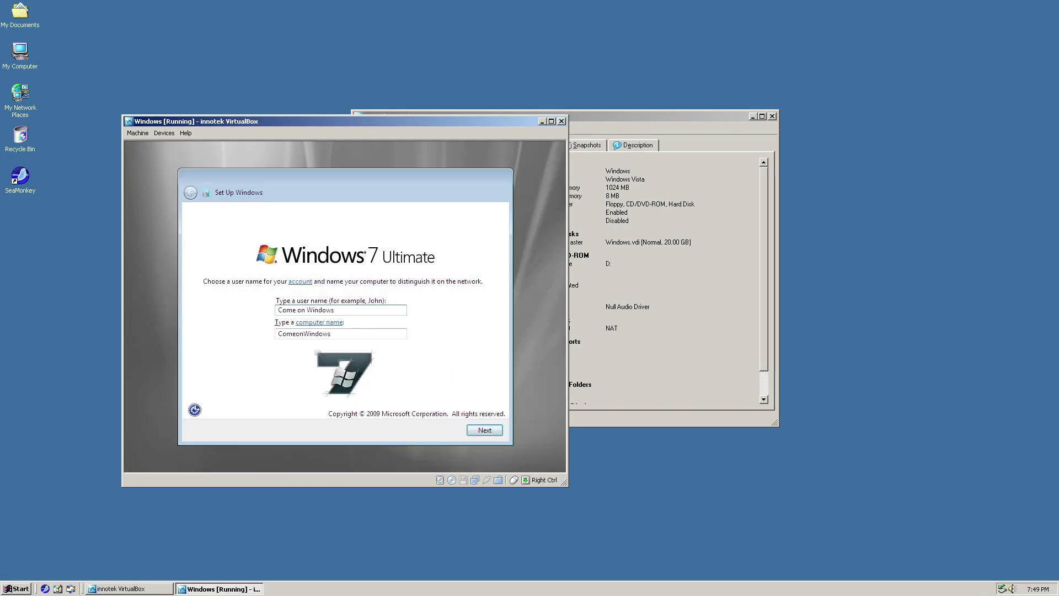
{"action": "key", "text": "Return"}
{"action": "key", "text": "Return"}
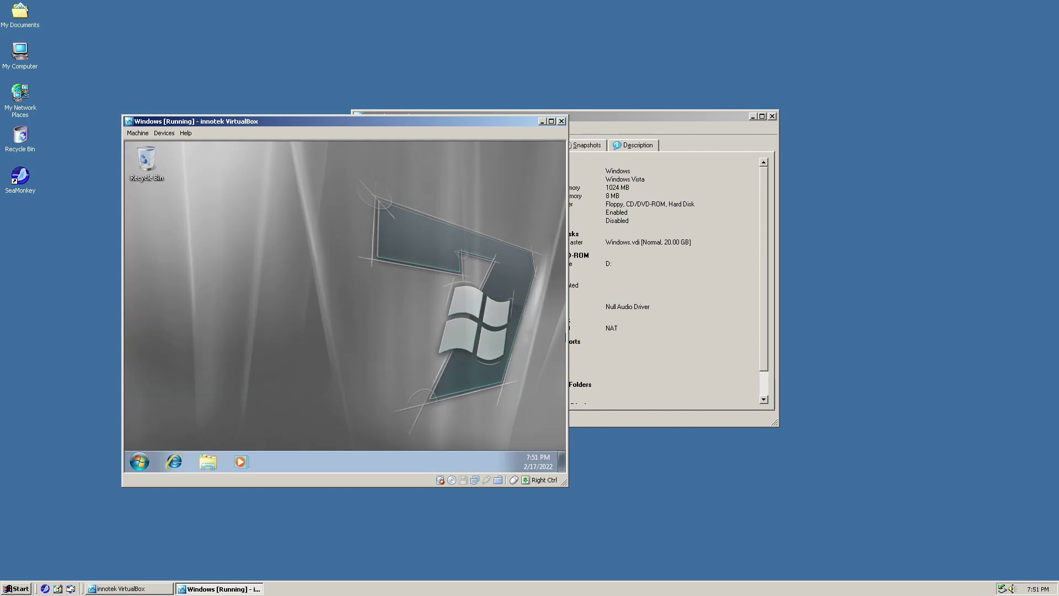
{"action": "key", "text": "super"}
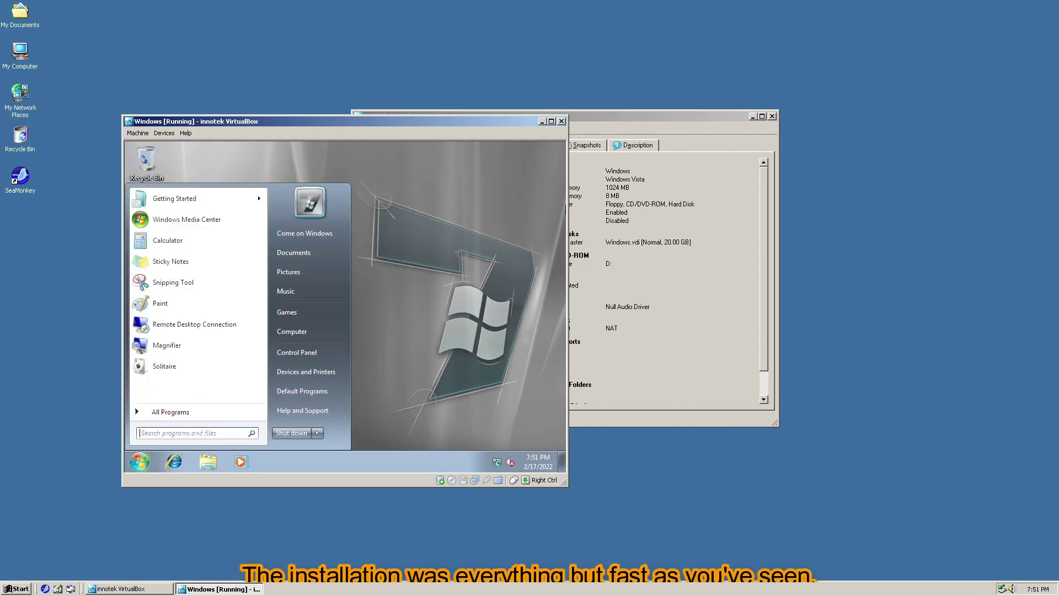
{"action": "left_click", "coordinate": [441, 239]}
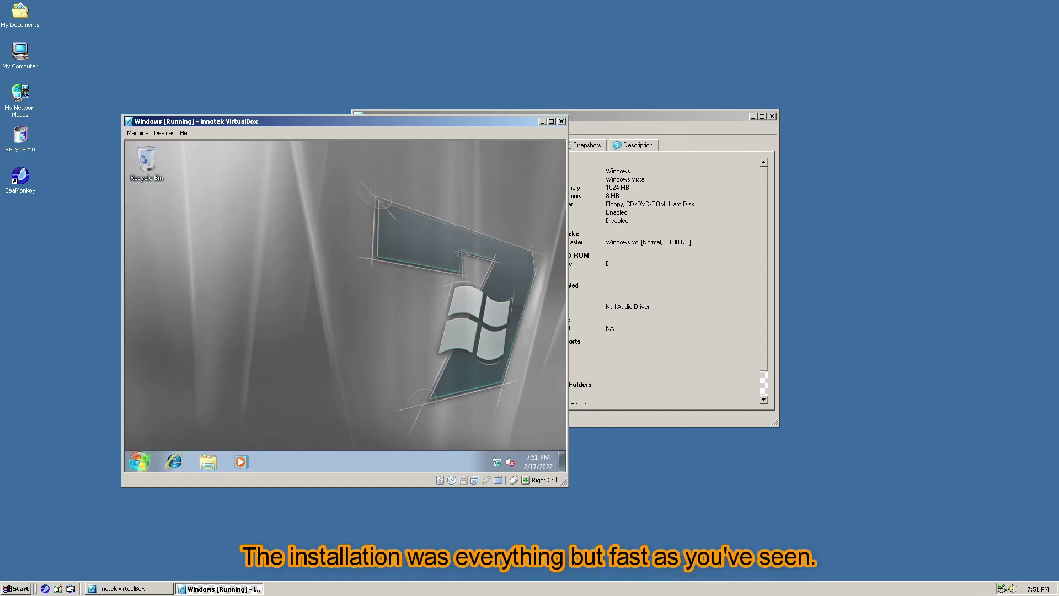
{"action": "left_click_drag", "start_coordinate": [301, 340], "coordinate": [350, 317]}
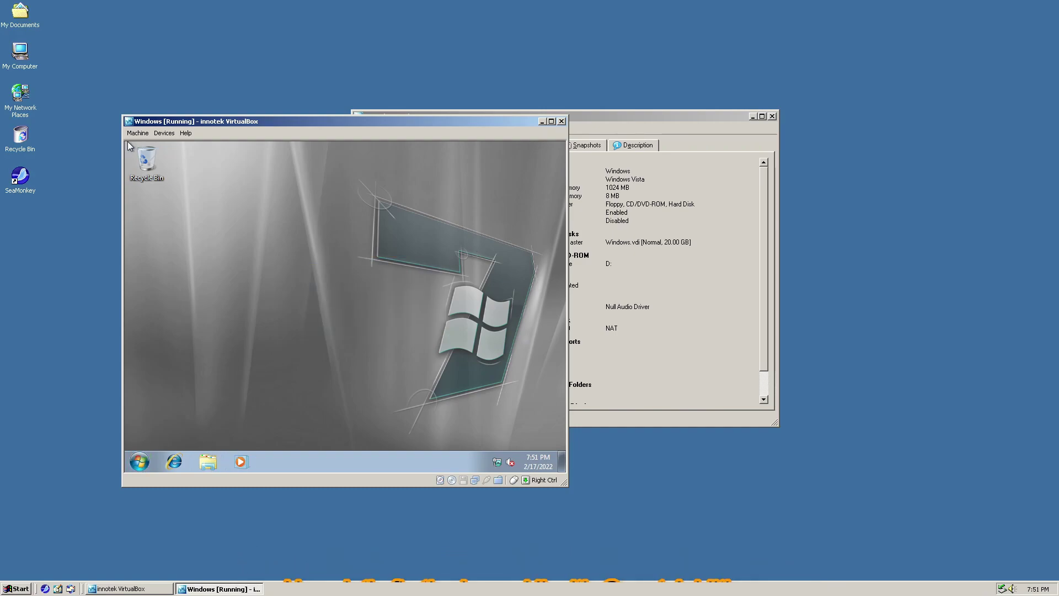
Insert the Guest Additions disc into the nested machine and open its VBOXADDITIONS_1.5.4_27034 CD drive in the Windows 7 file manager
{"action": "key", "text": "Control_R"}
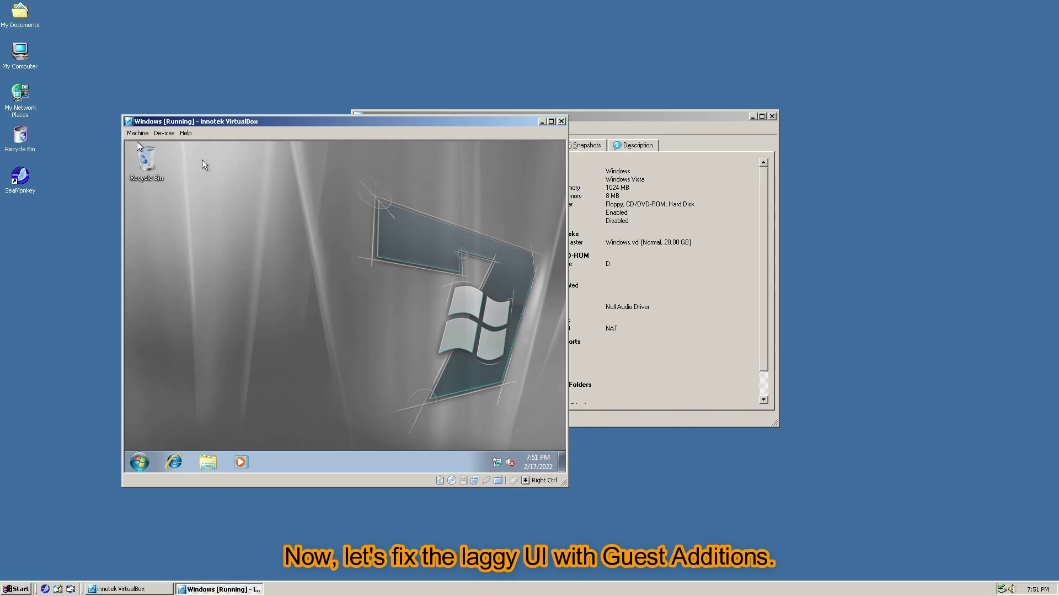
{"action": "left_click", "coordinate": [162, 134]}
{"action": "left_click", "coordinate": [213, 251]}
{"action": "left_click", "coordinate": [208, 461]}
{"action": "left_click", "coordinate": [173, 330]}
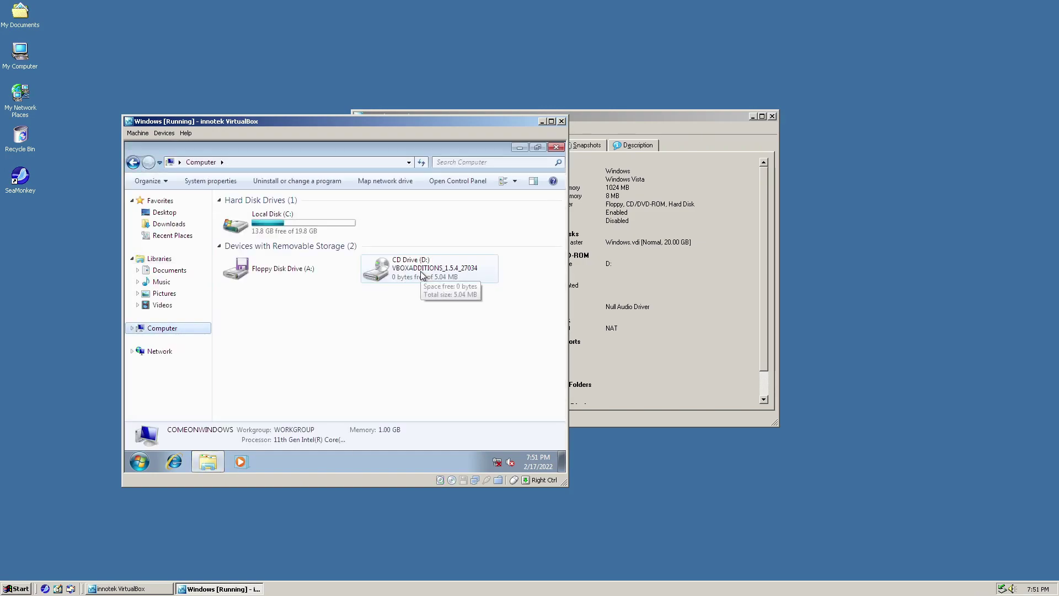
{"action": "left_click", "coordinate": [422, 272]}
{"action": "right_click", "coordinate": [423, 273]}
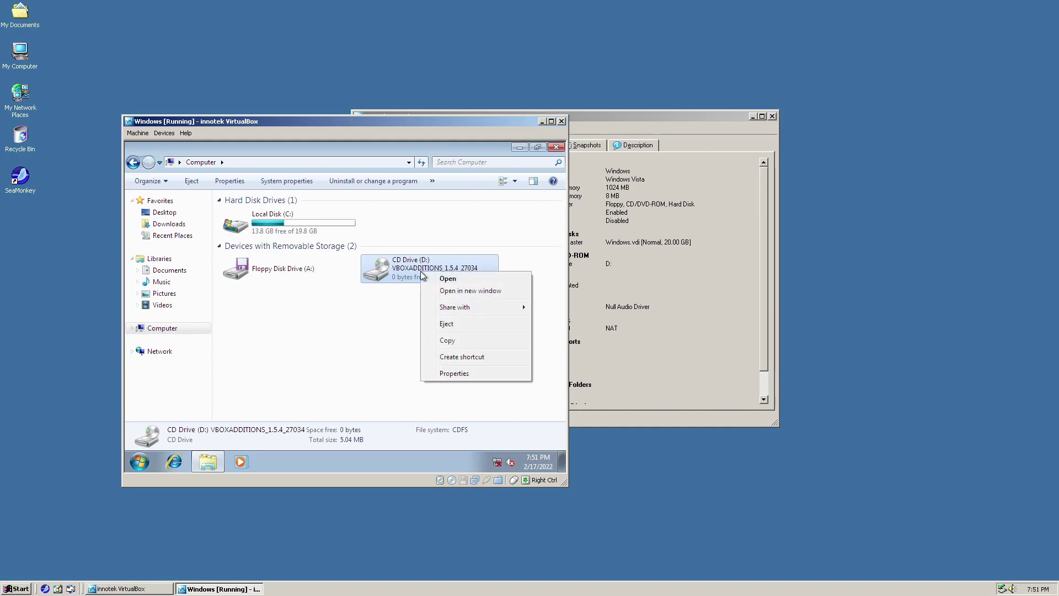
{"action": "left_click", "coordinate": [431, 280]}
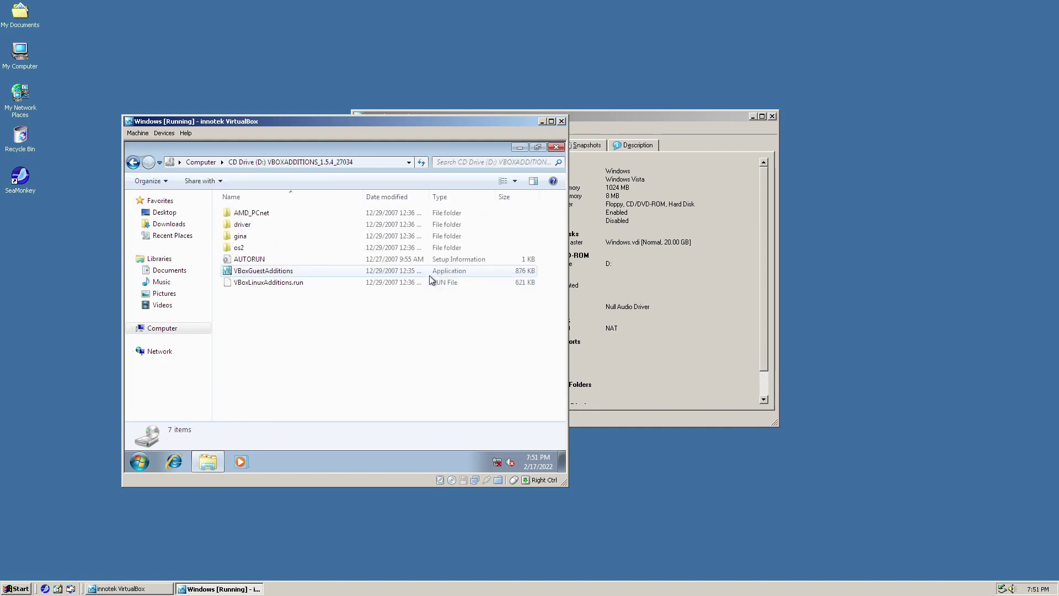
Set the VBoxGuestAdditions application to run in compatibility mode for Windows Vista (Service Pack 1)
{"action": "right_click", "coordinate": [283, 270]}
{"action": "left_click", "coordinate": [320, 367]}
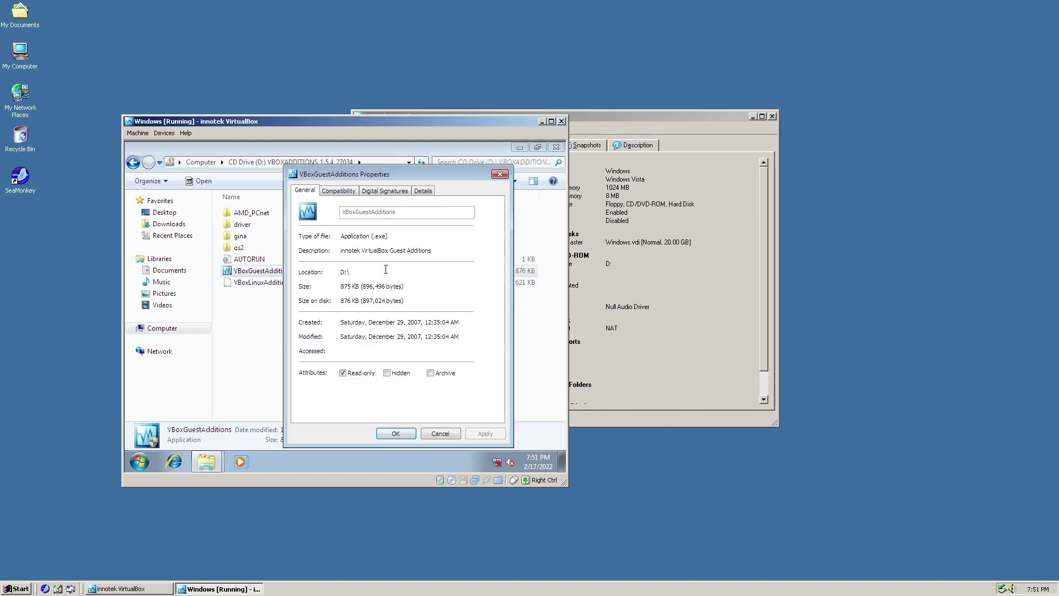
{"action": "left_click", "coordinate": [341, 192]}
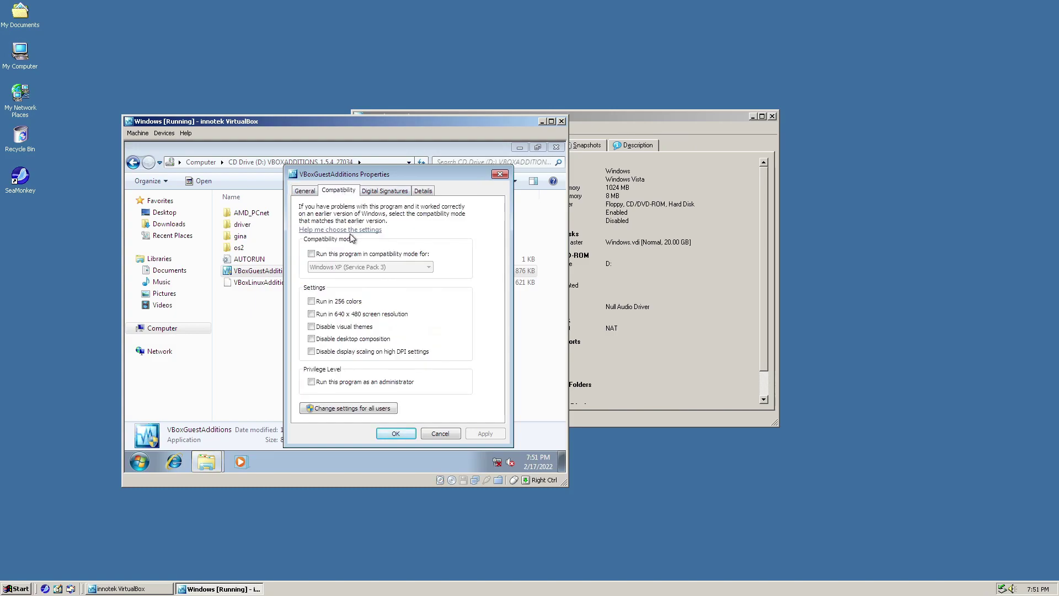
{"action": "left_click", "coordinate": [347, 255]}
{"action": "left_click", "coordinate": [350, 268]}
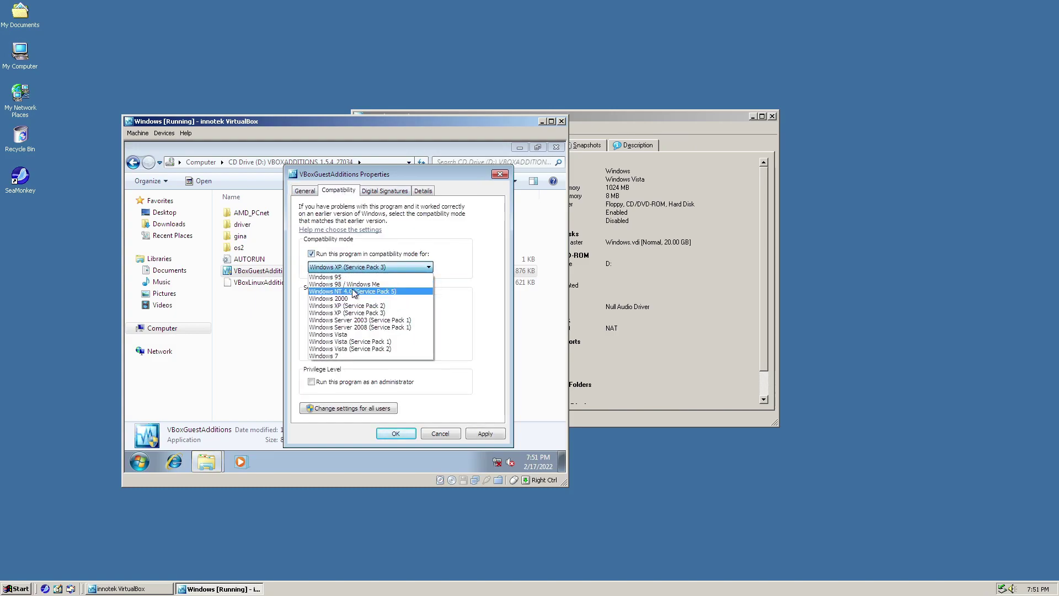
{"action": "left_click", "coordinate": [356, 342]}
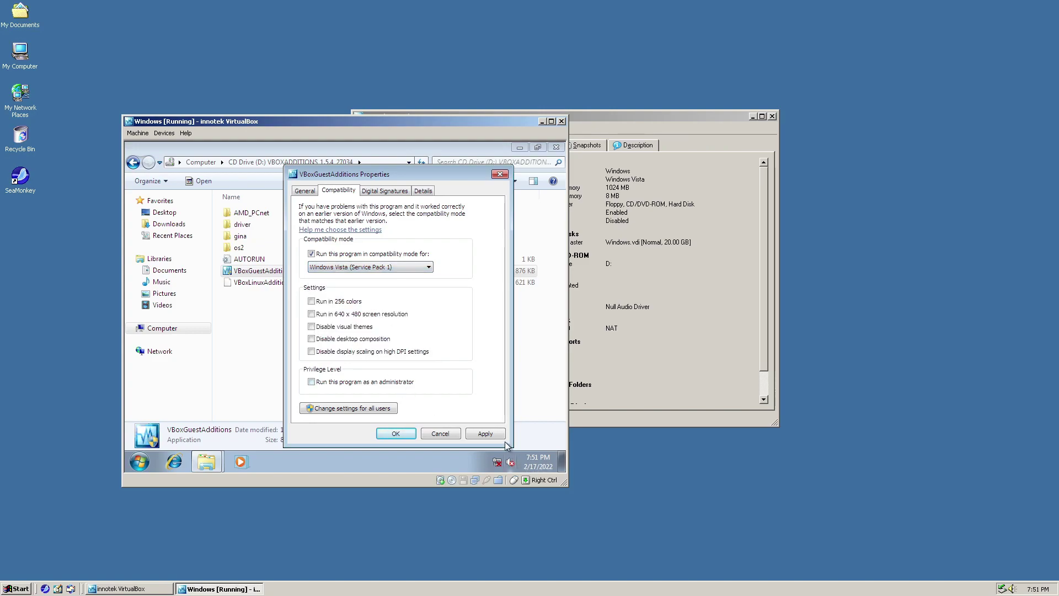
{"action": "left_click", "coordinate": [398, 435]}
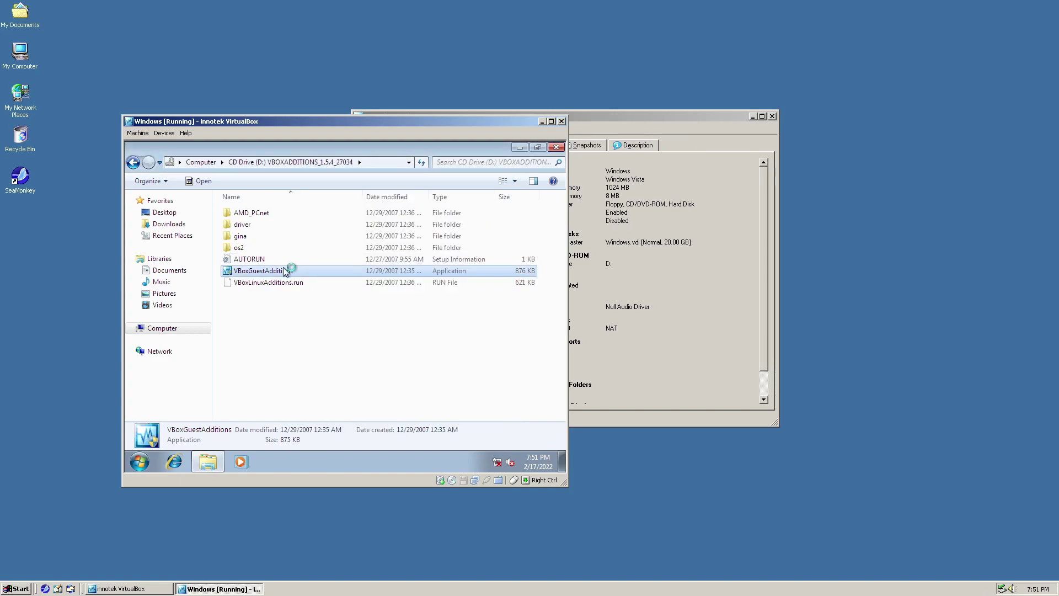
Run the Guest Additions 1.5.4 setup through to the installation, closing the CD drive window
{"action": "left_click", "coordinate": [405, 327]}
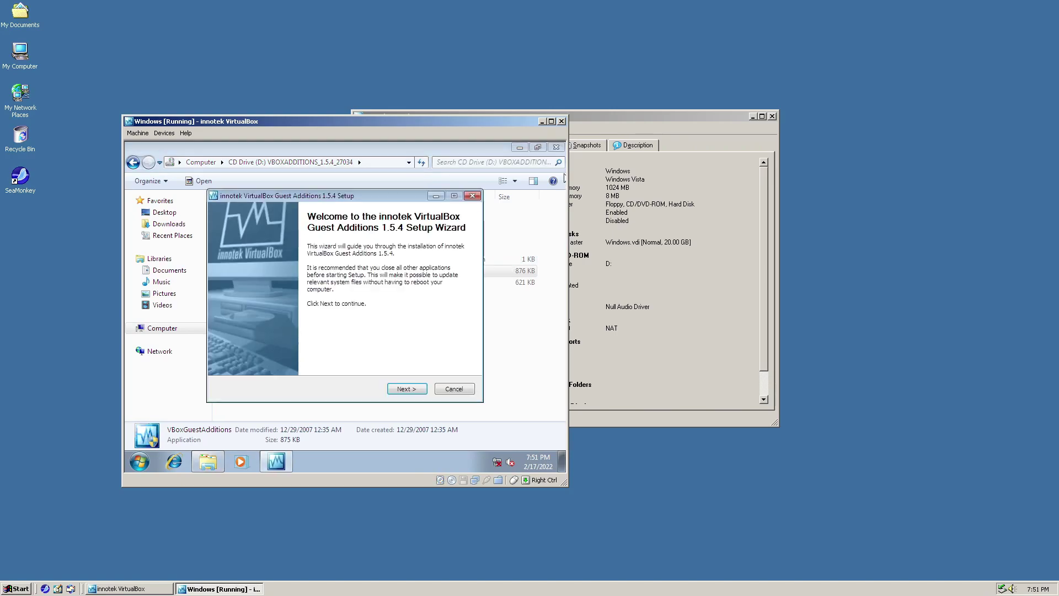
{"action": "left_click", "coordinate": [559, 150]}
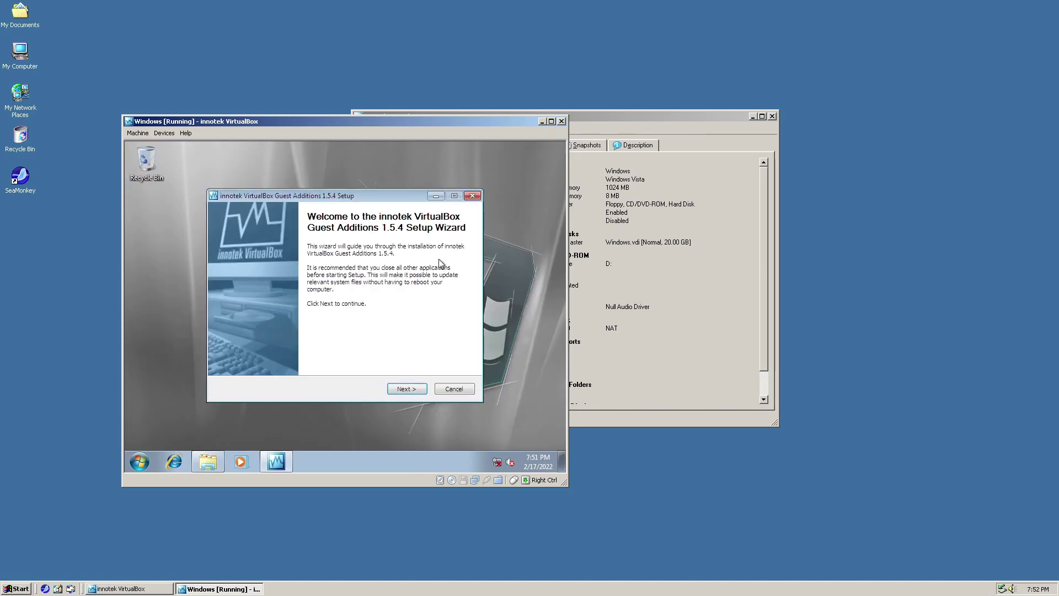
{"action": "left_click", "coordinate": [388, 392]}
{"action": "left_click", "coordinate": [321, 355]}
{"action": "left_click", "coordinate": [412, 388]}
{"action": "left_click", "coordinate": [415, 388]}
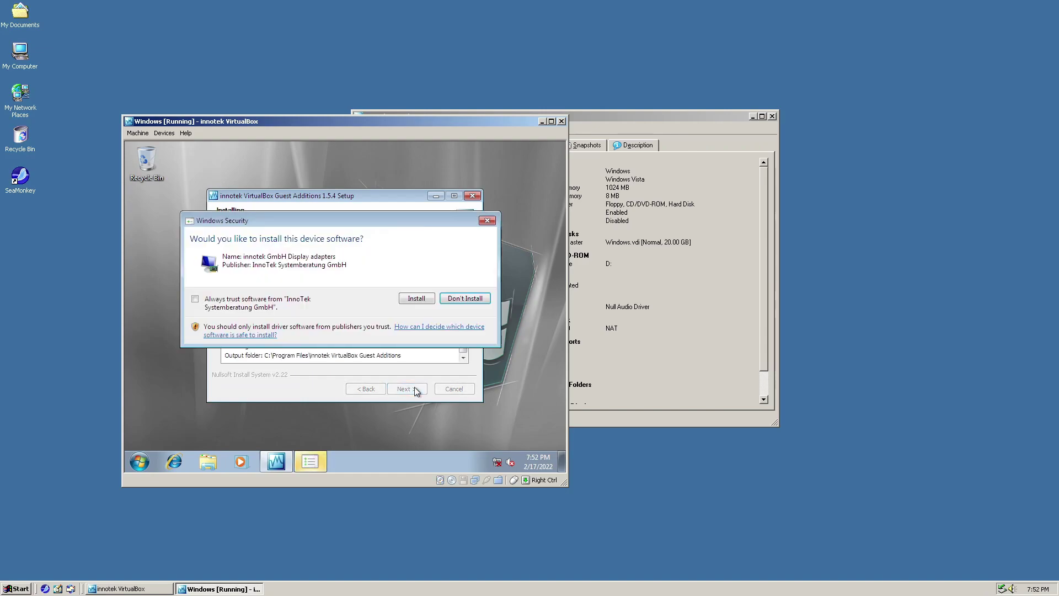
Install the display adapter driver while always trusting InnoTek software, reboot the guest and dismiss the mouse pointer integration message
{"action": "left_click", "coordinate": [195, 298]}
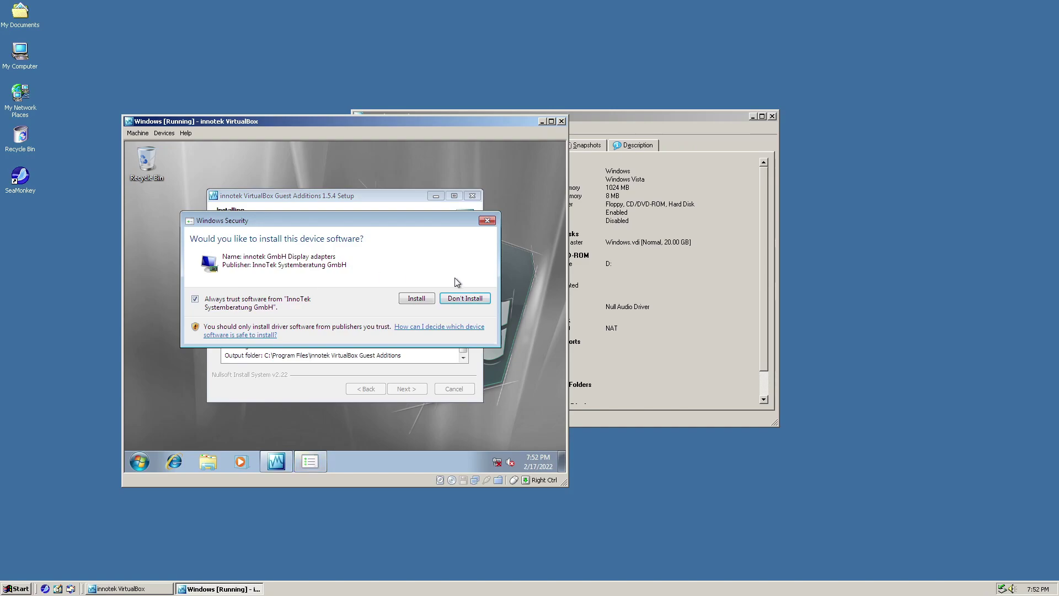
{"action": "left_click", "coordinate": [432, 298]}
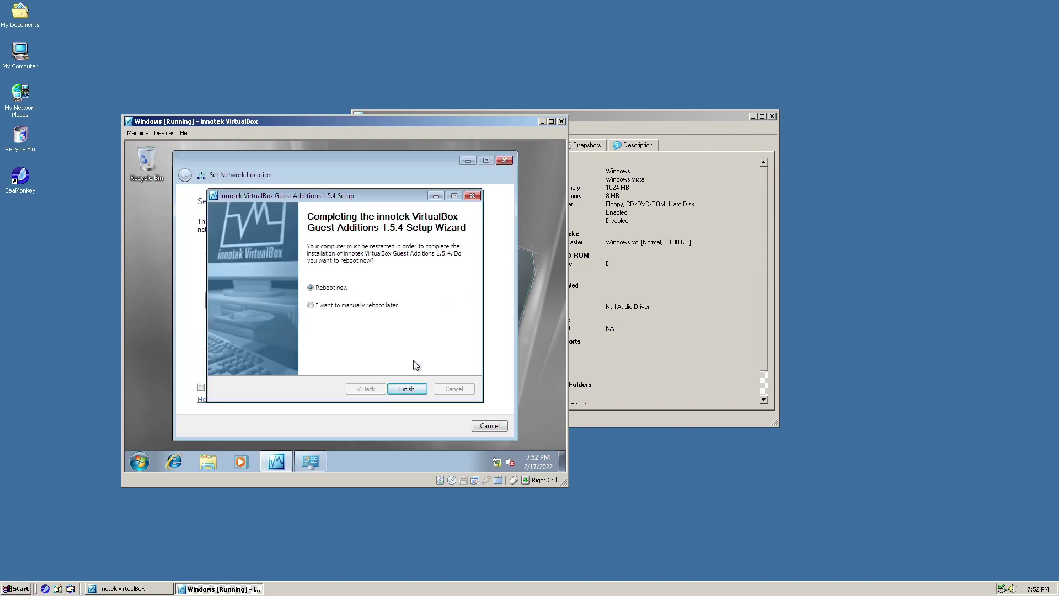
{"action": "left_click", "coordinate": [406, 388]}
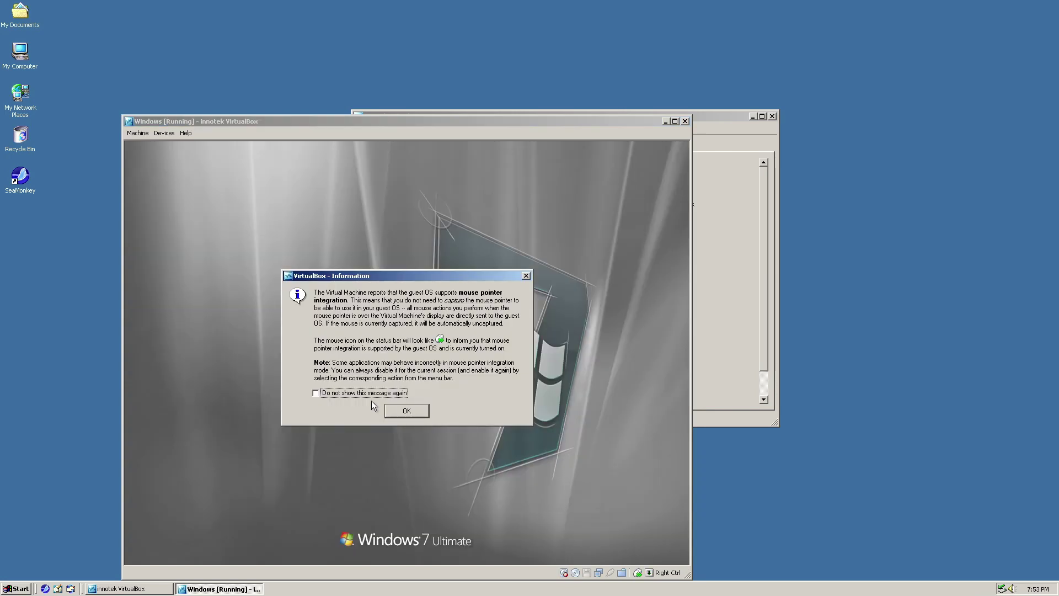
{"action": "left_click", "coordinate": [403, 412]}
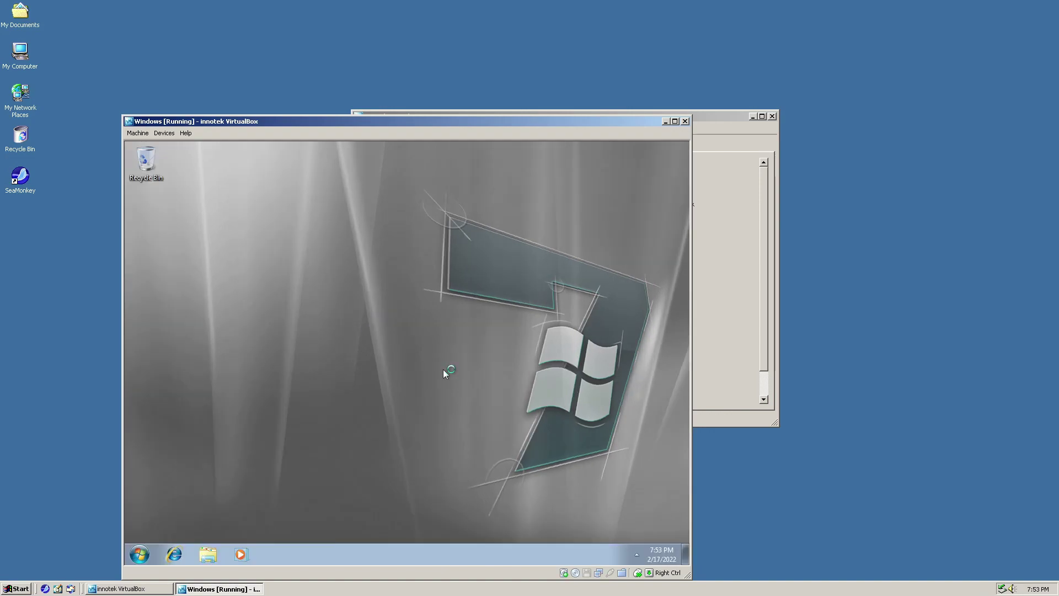
{"action": "left_click_drag", "start_coordinate": [425, 376], "coordinate": [366, 438]}
{"action": "left_click_drag", "start_coordinate": [302, 487], "coordinate": [371, 402]}
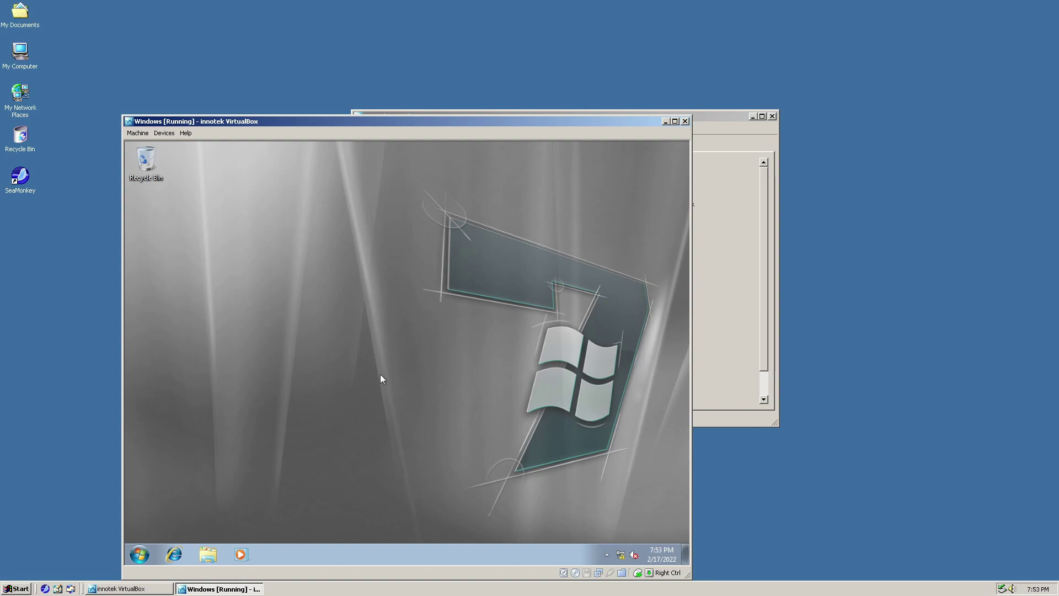
Change the network location from public to Home network and create a homegroup with pictures, documents and printers unshared
{"action": "left_click", "coordinate": [621, 555]}
{"action": "left_click", "coordinate": [606, 531]}
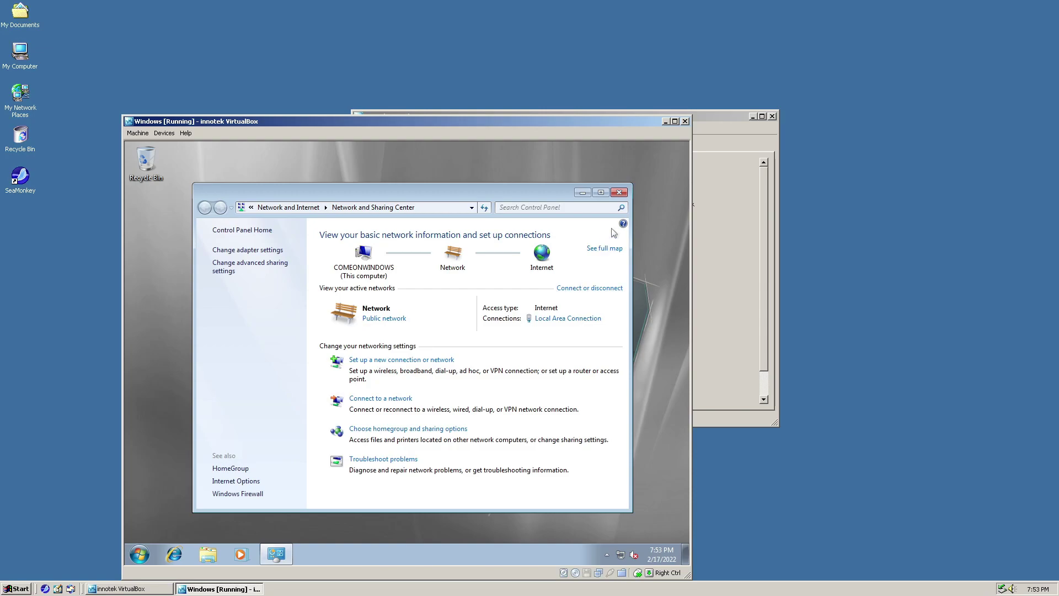
{"action": "left_click", "coordinate": [404, 318]}
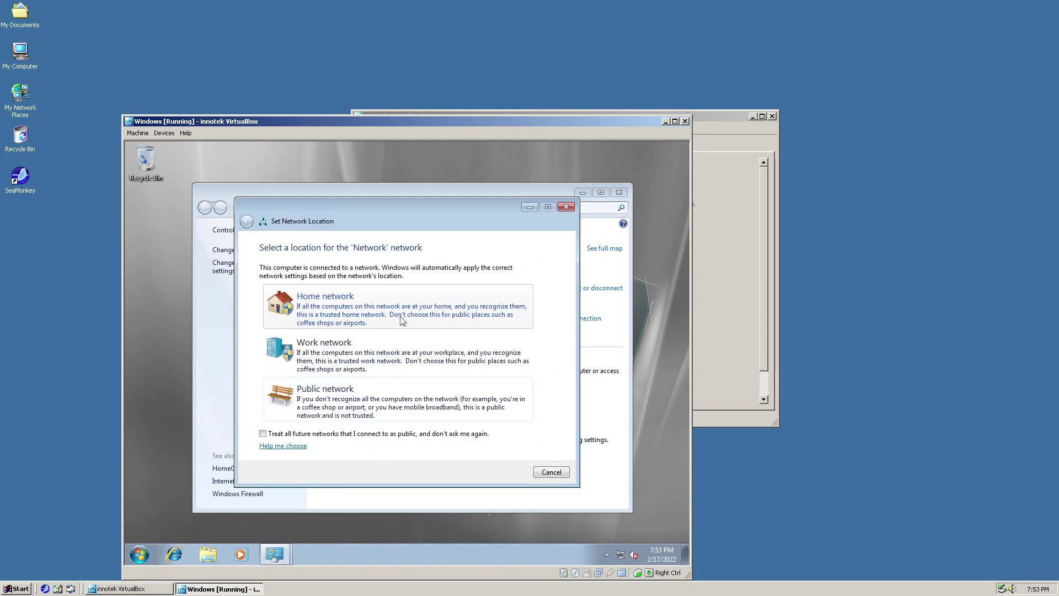
{"action": "left_click", "coordinate": [336, 314]}
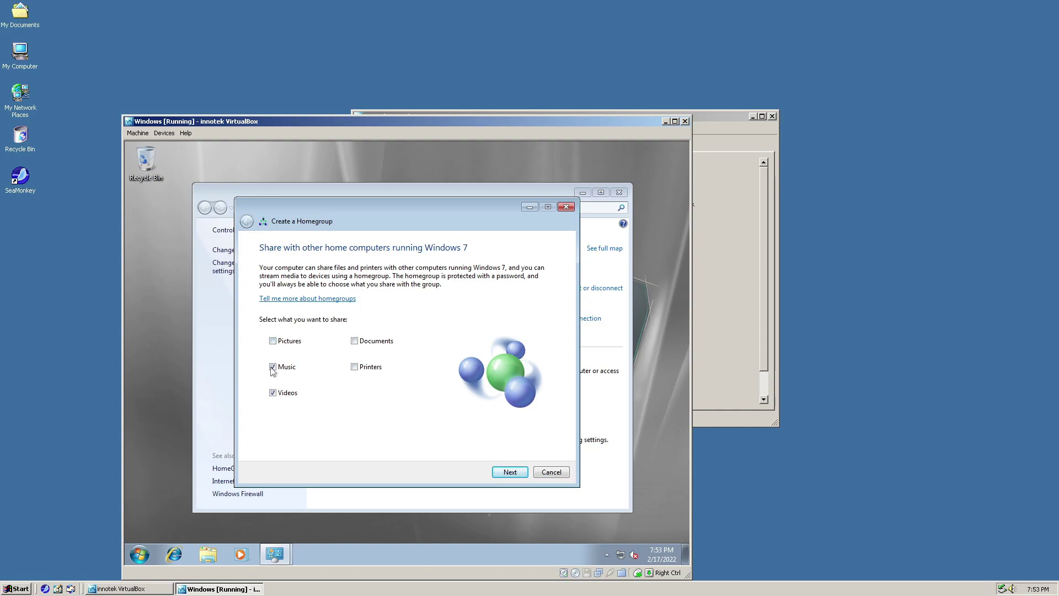
{"action": "left_click", "coordinate": [513, 474]}
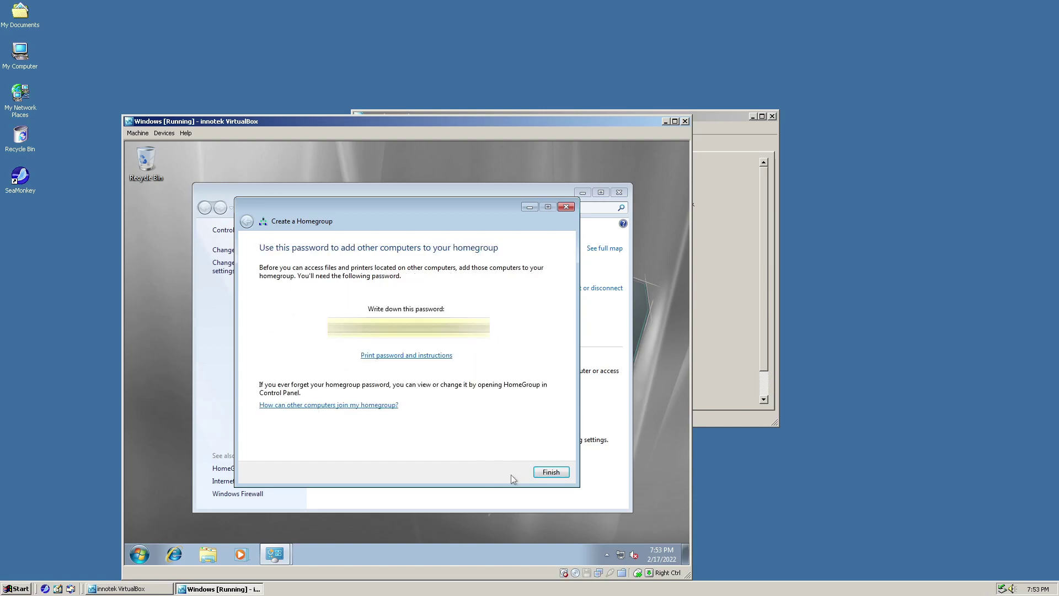
{"action": "left_click", "coordinate": [551, 472]}
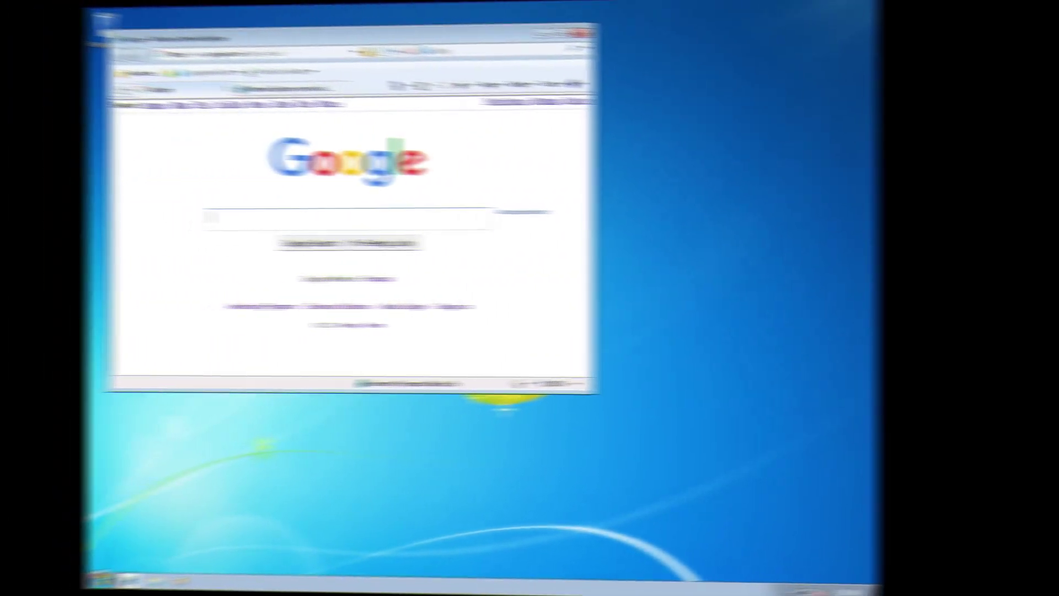
Search Google for youtube.com, open the YouTube result, and close Internet Explorer with all its tabs
{"action": "type", "text": "youtube.com"}
{"action": "key", "text": "Return"}
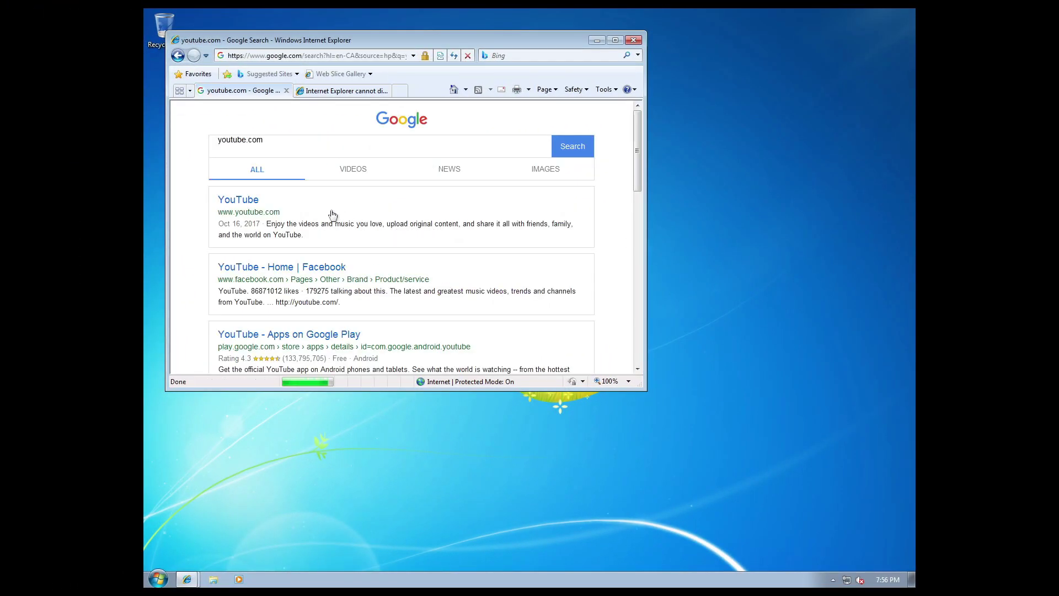
{"action": "left_click", "coordinate": [251, 200]}
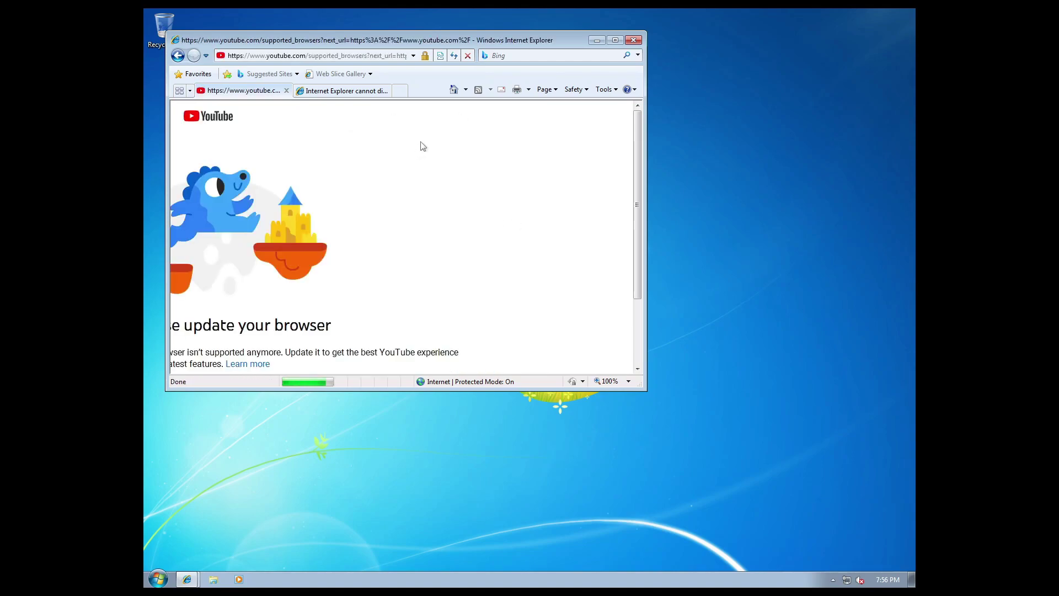
{"action": "left_click", "coordinate": [634, 40]}
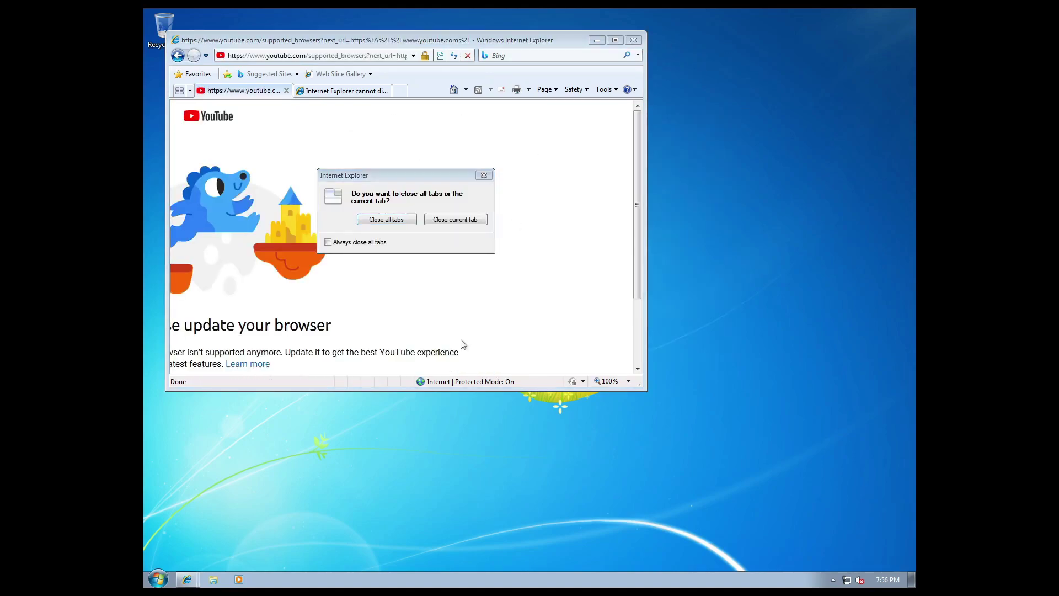
{"action": "left_click", "coordinate": [401, 222]}
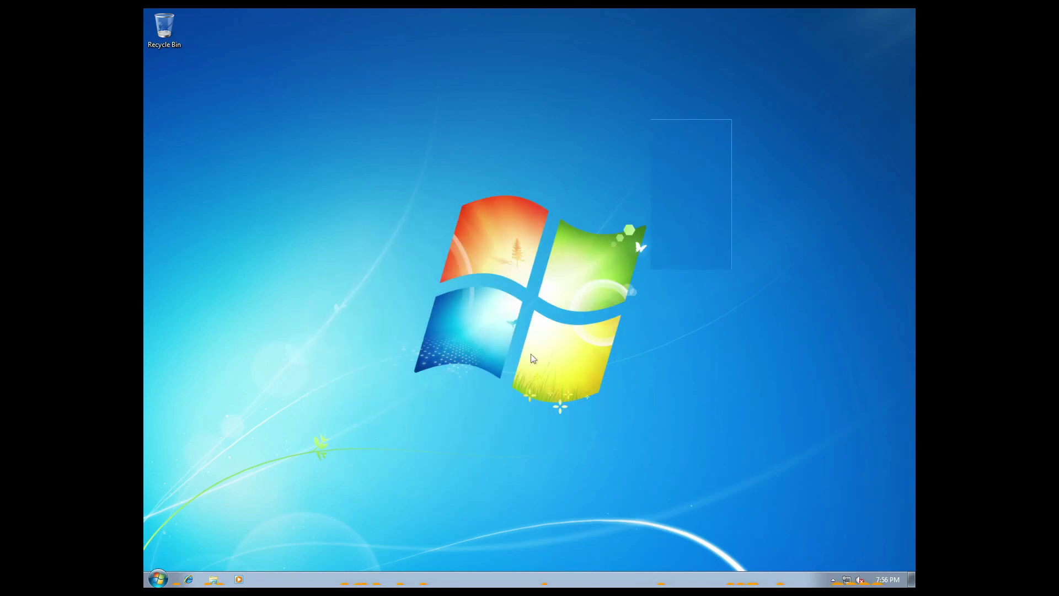